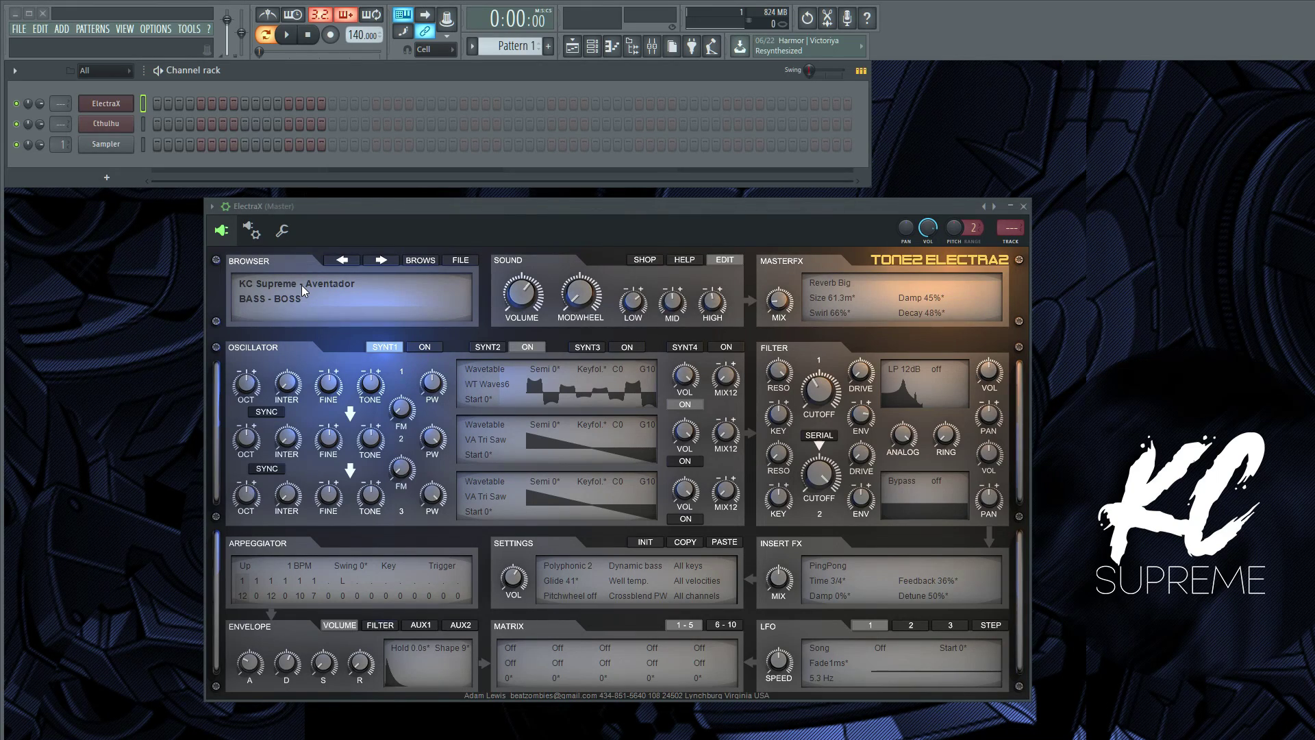
# Load the KEY - XO TOUR patch in ElectraX and step forward through the following patches up to PAD - XO, auditioning them.
pyautogui.click(248, 301)
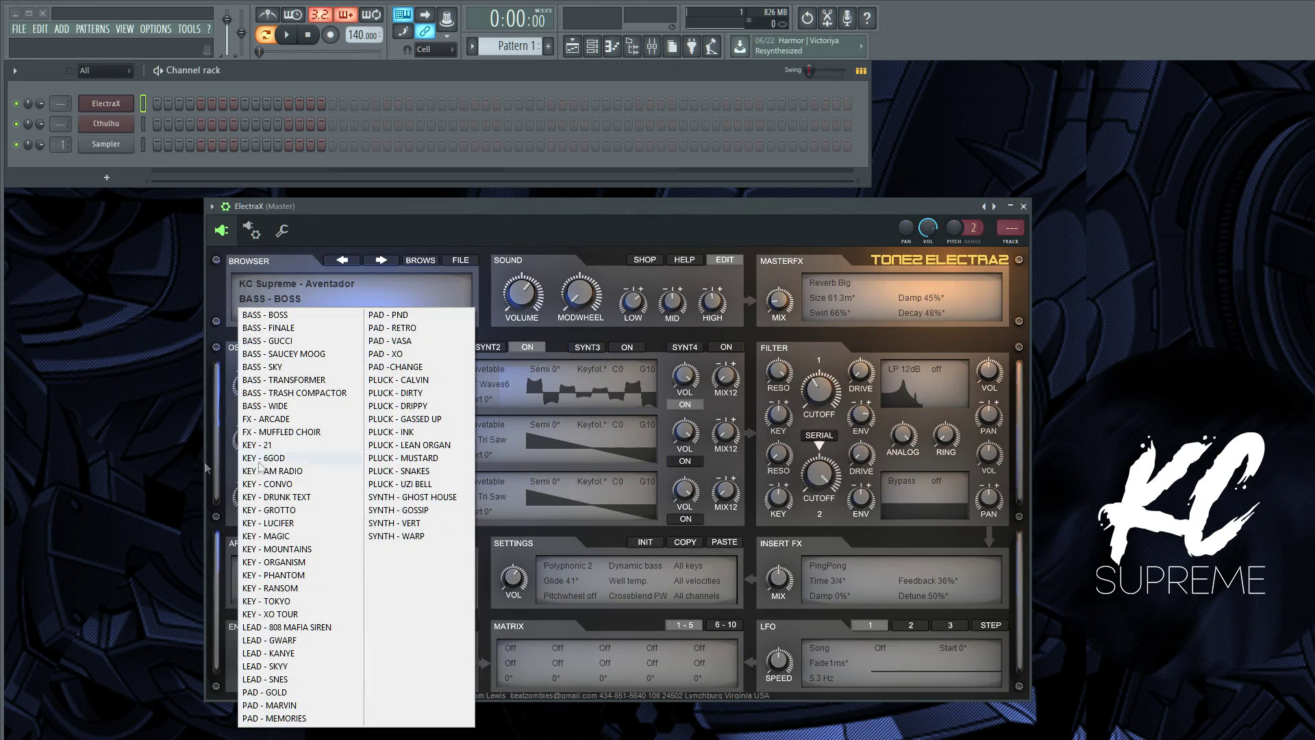
pyautogui.click(299, 614)
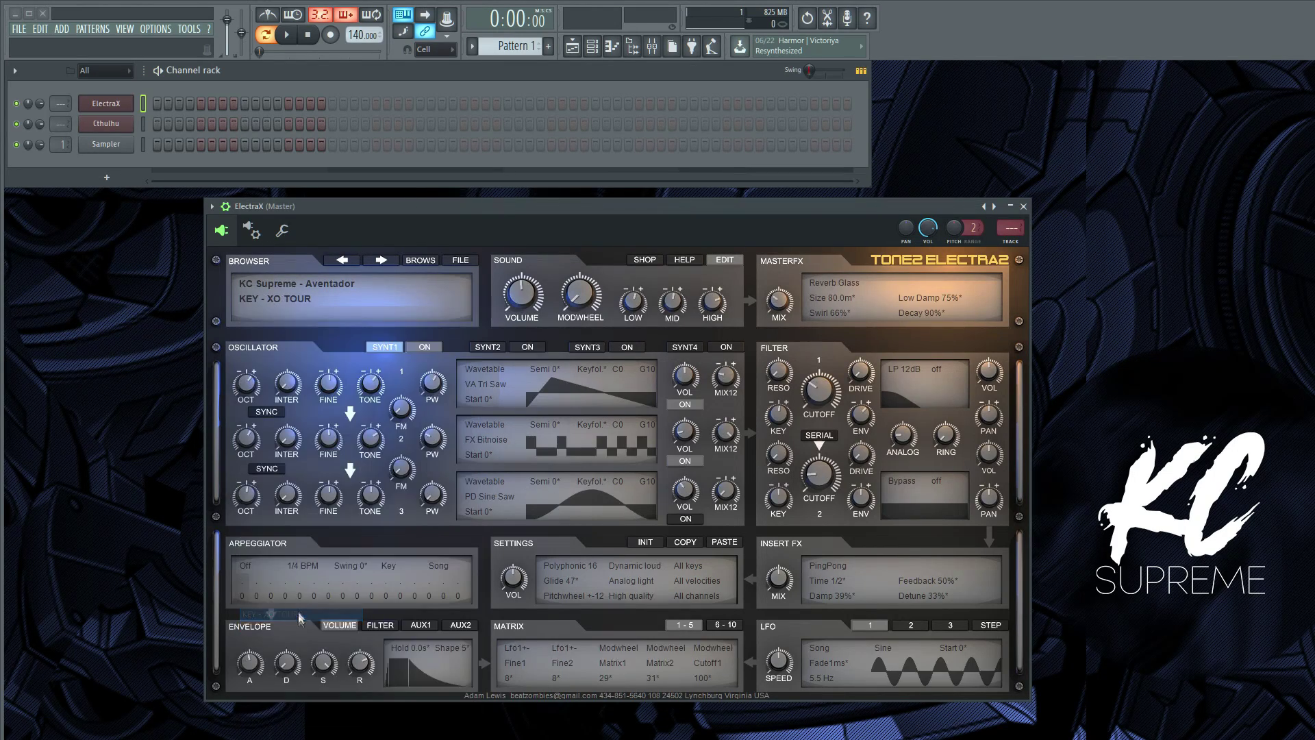
pyautogui.click(380, 259)
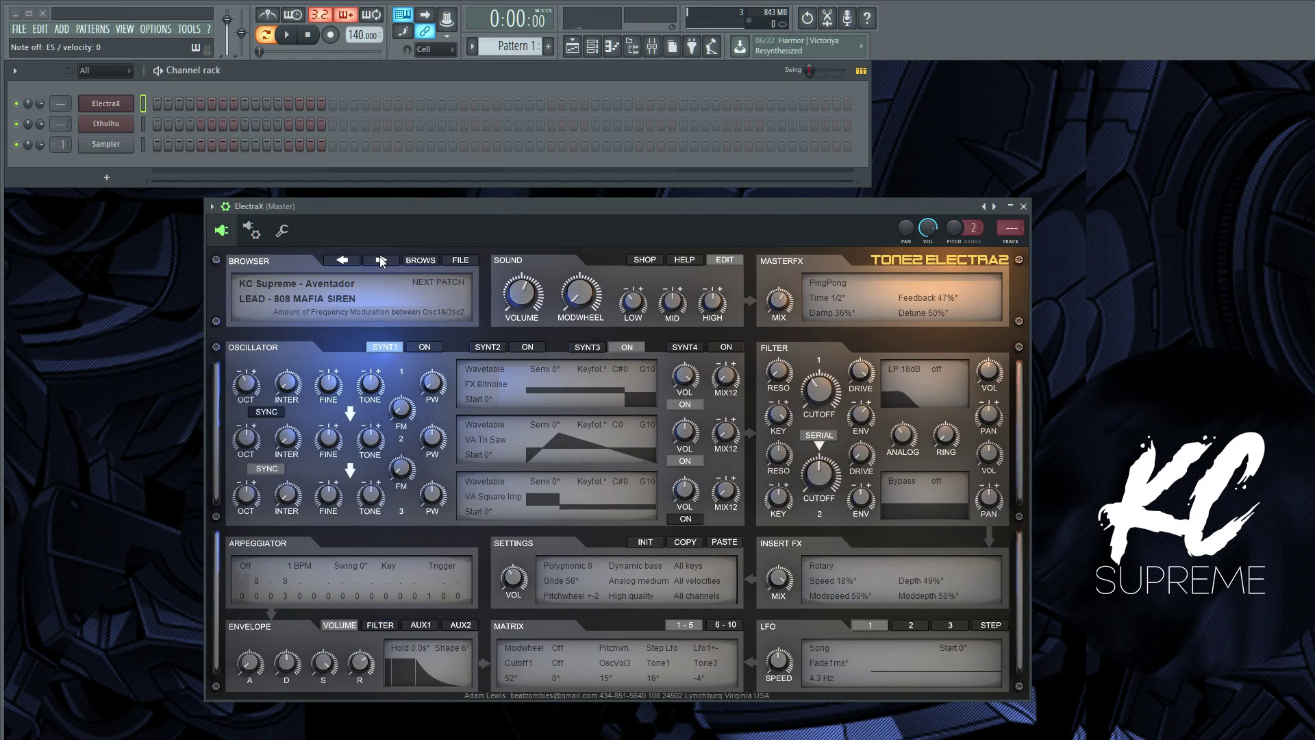
pyautogui.click(379, 259)
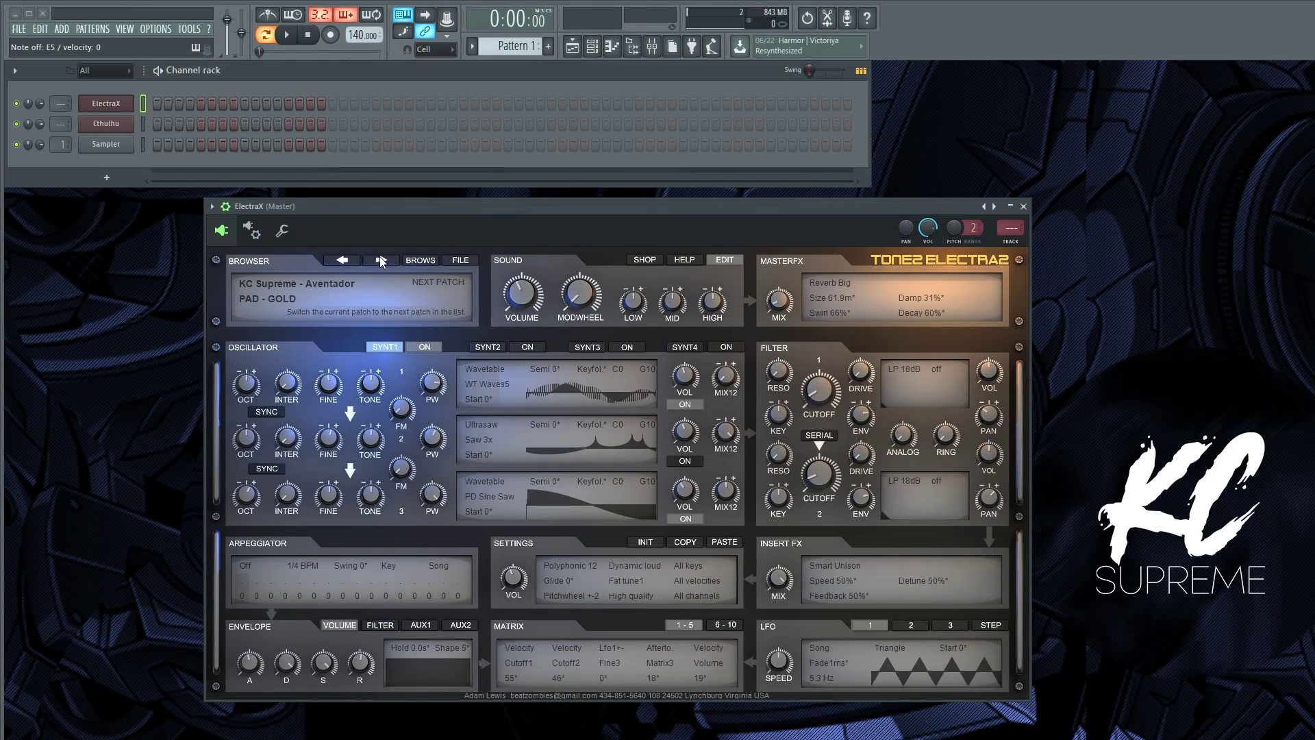
pyautogui.click(379, 257)
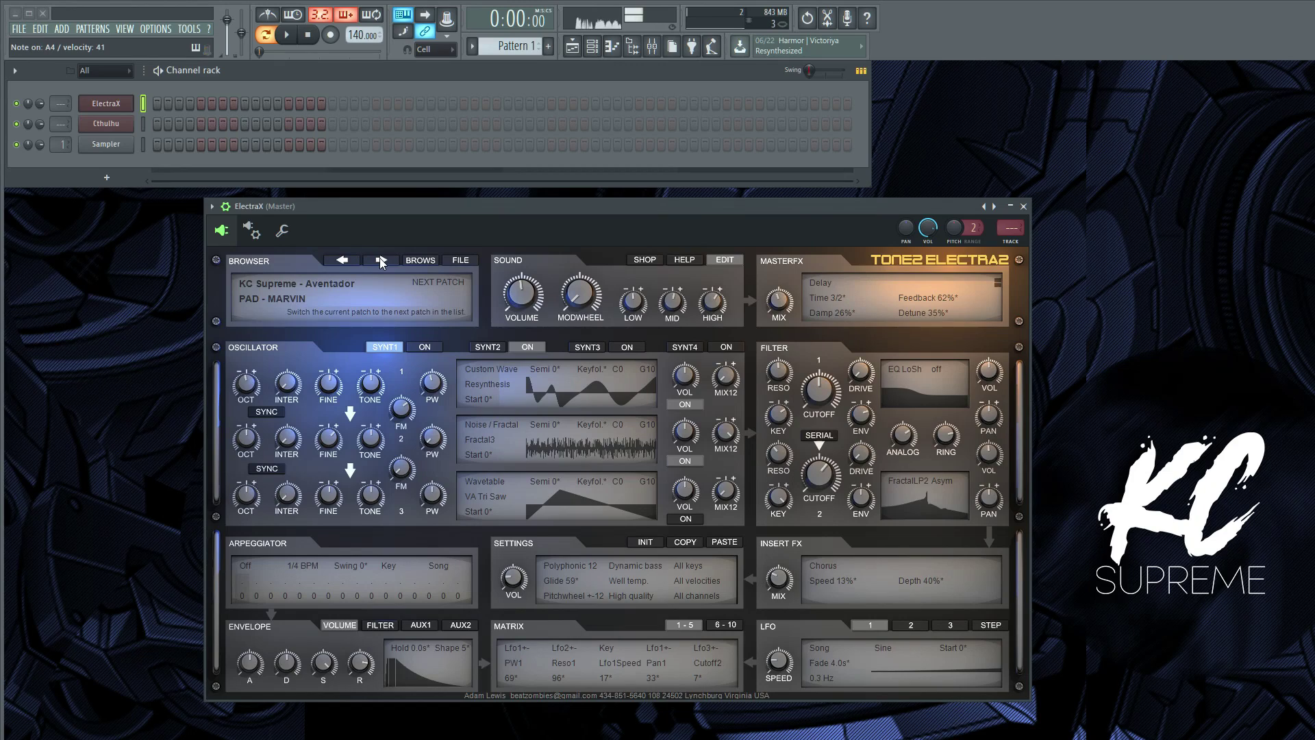
pyautogui.click(379, 258)
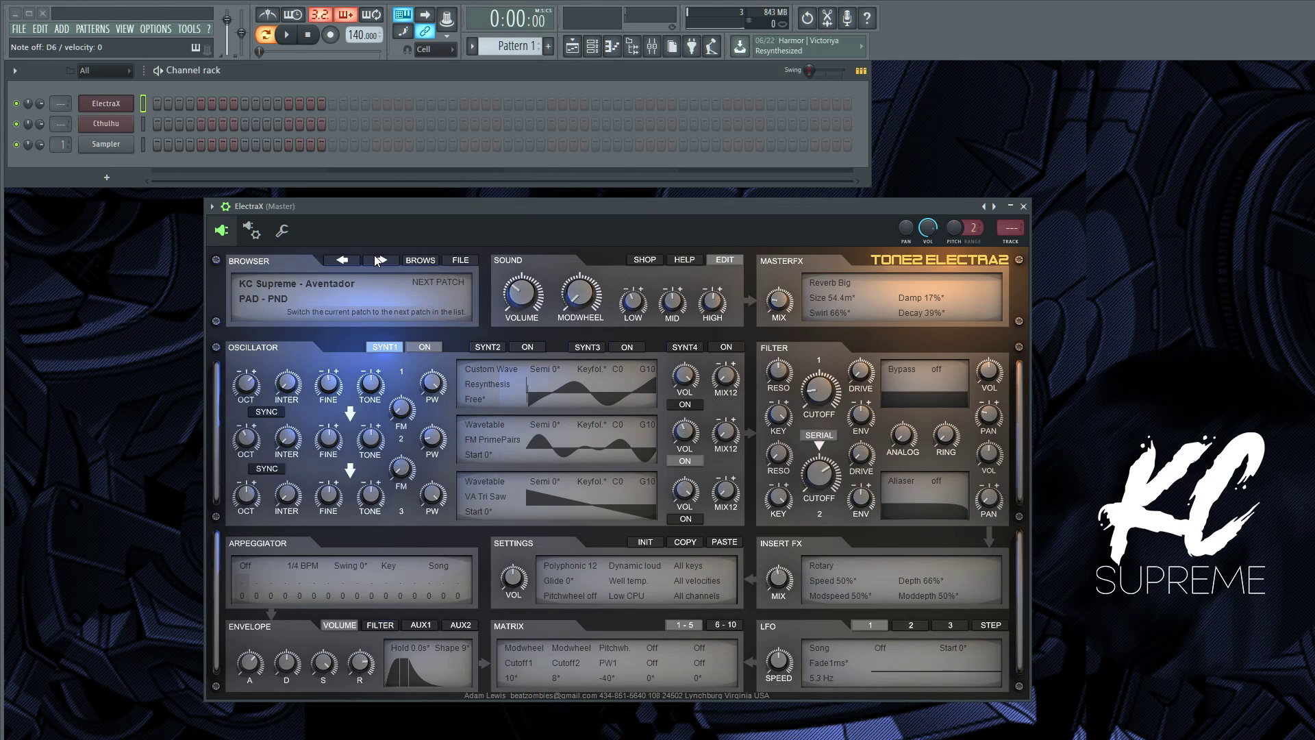
pyautogui.click(379, 260)
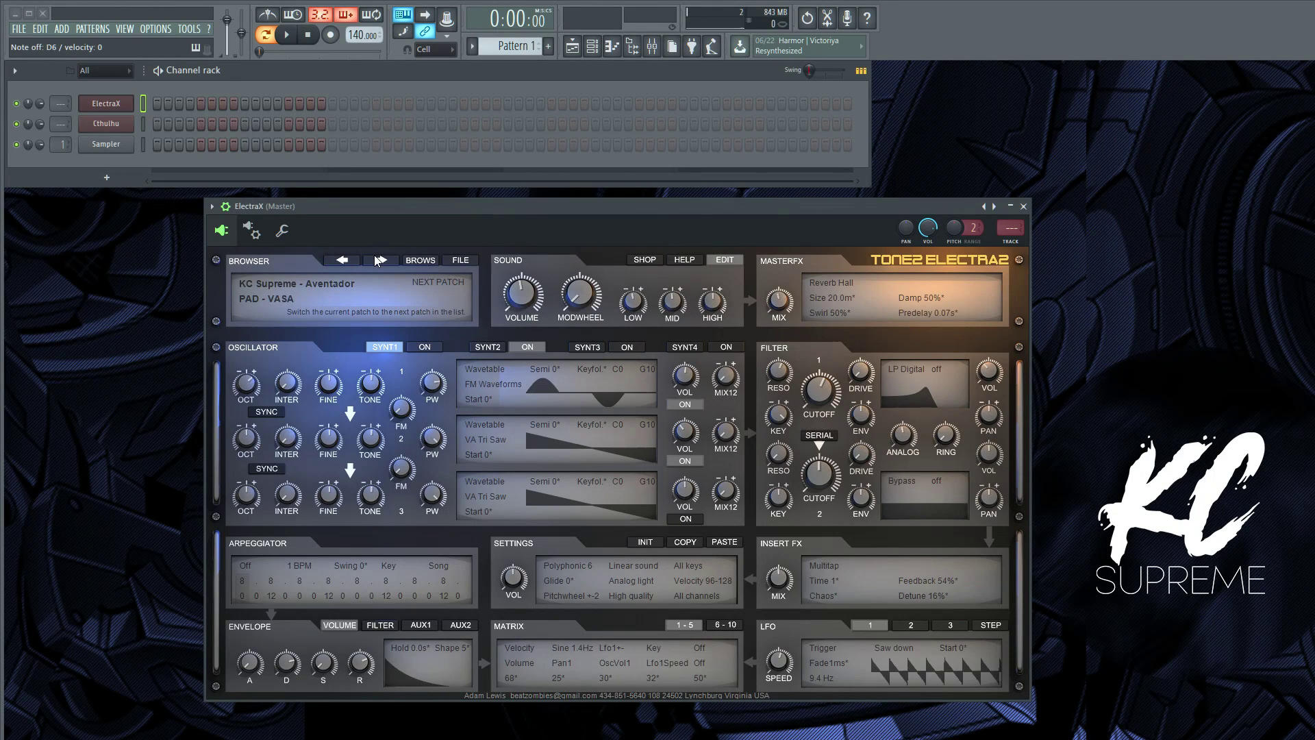
pyautogui.click(379, 259)
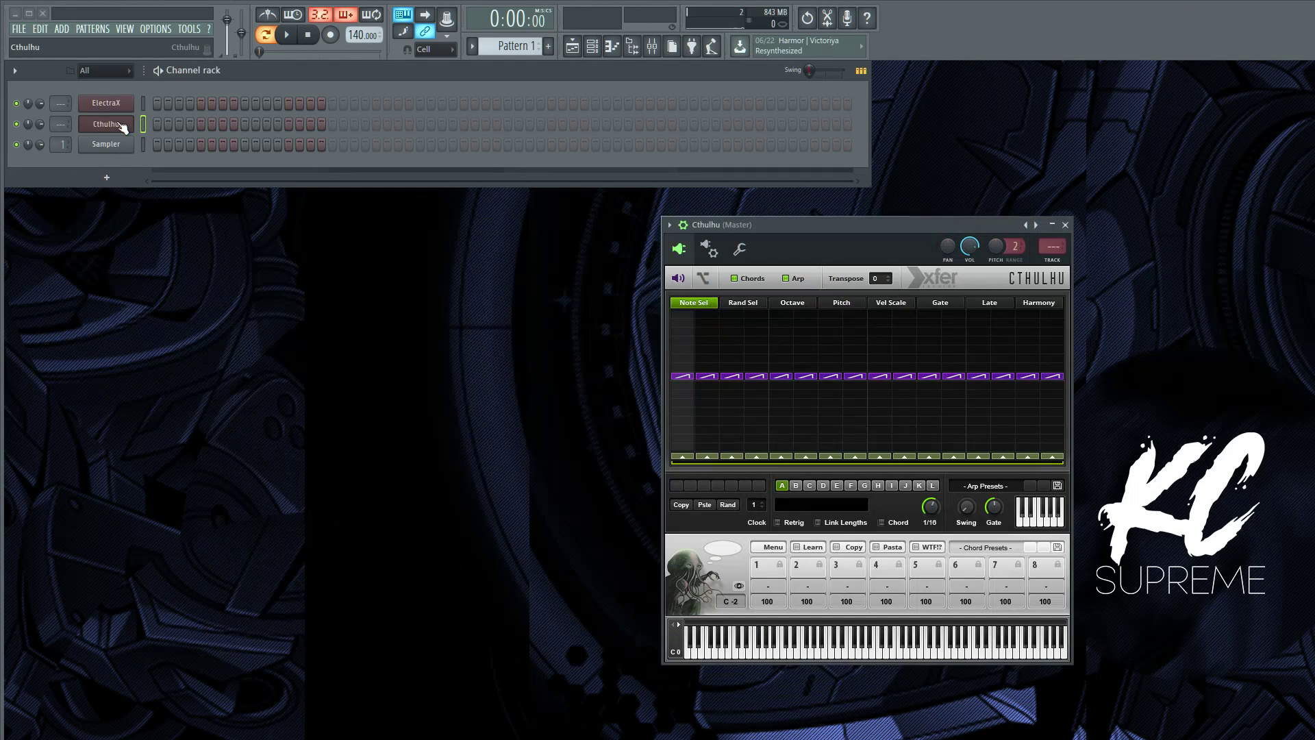
# Open the Cthulhu channel and turn off its arpeggiator so only the chord section stays active.
pyautogui.click(106, 123)
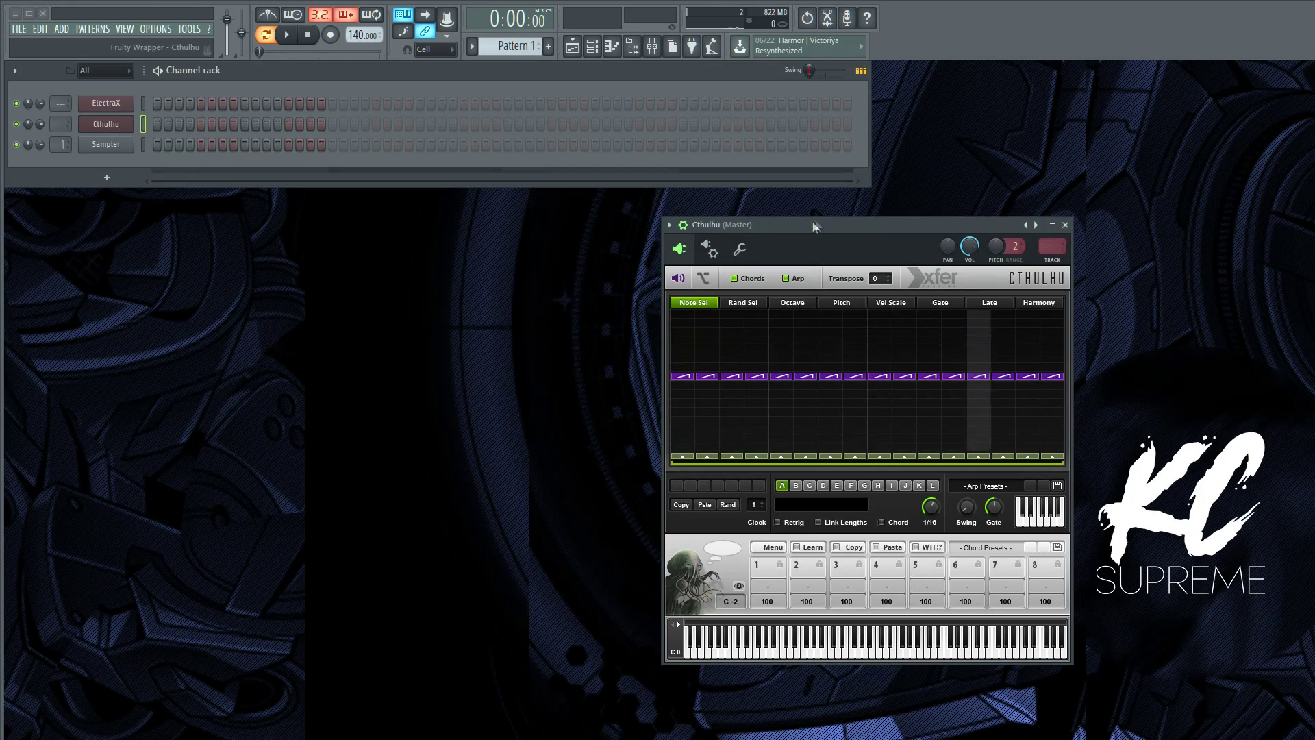
pyautogui.moveTo(809, 224); pyautogui.dragTo(667, 257)
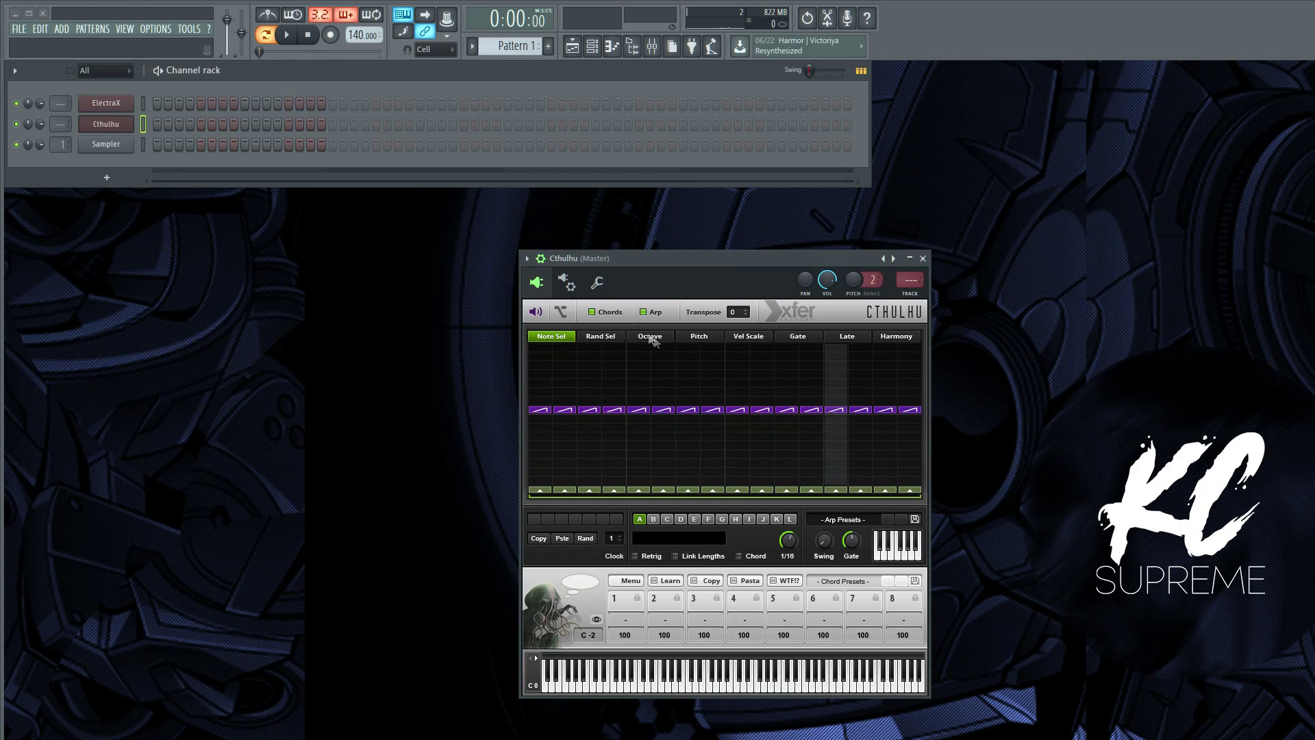
pyautogui.click(644, 313)
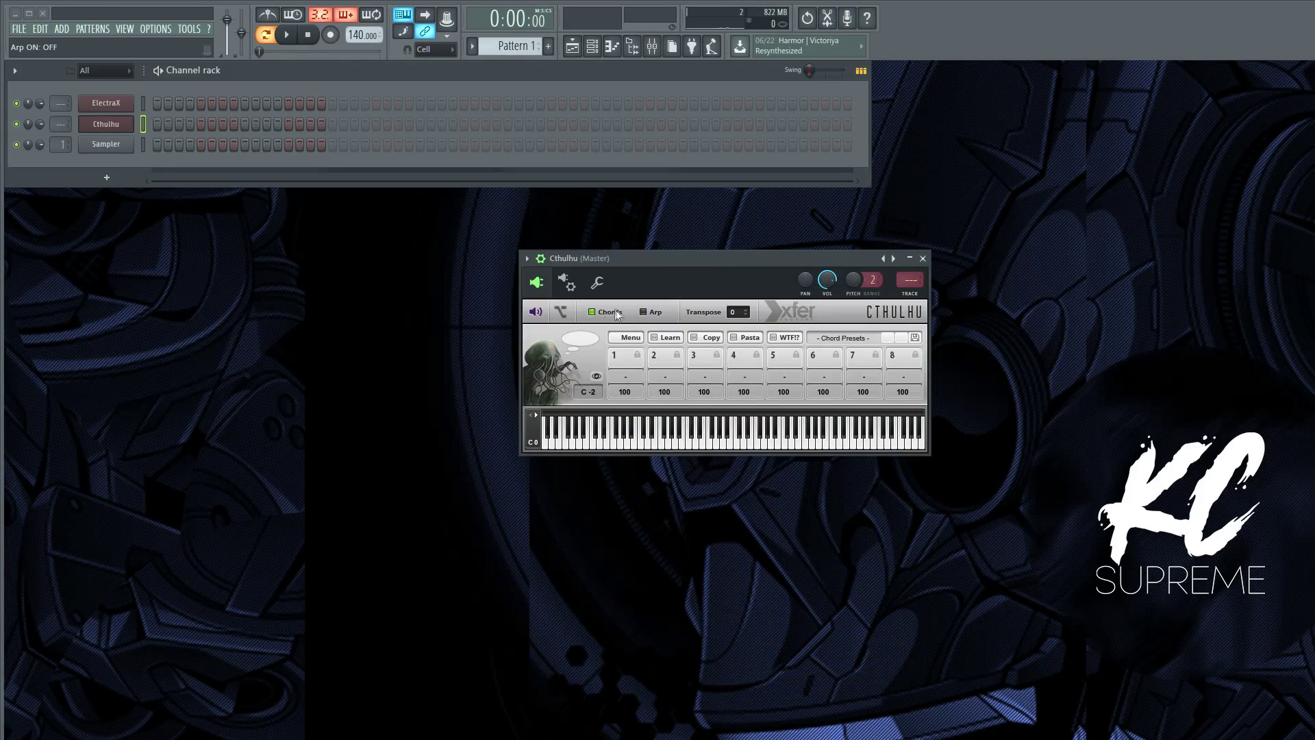
pyautogui.moveTo(661, 292); pyautogui.dragTo(539, 385)
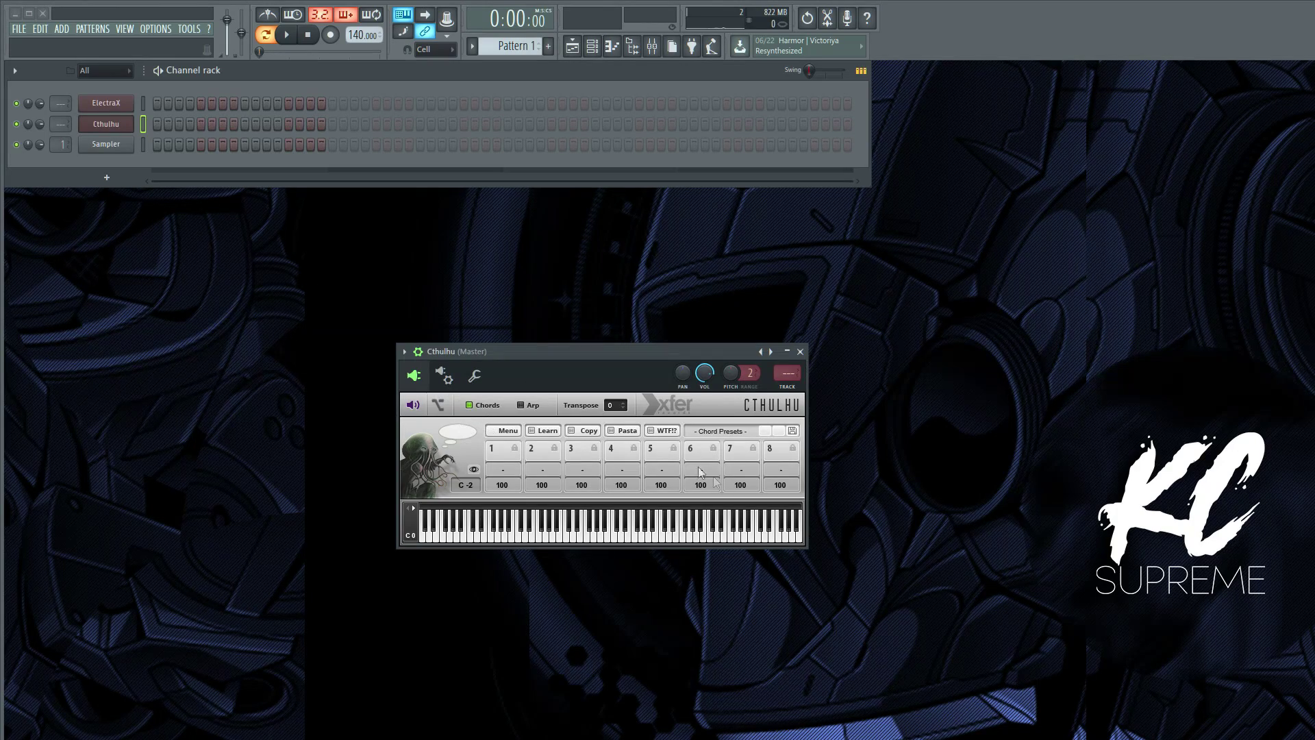
# Try the BachChorale_036 chord preset in Cthulhu, and replace it with the Icon_Diatonic preset E minor_G Major.
pyautogui.click(728, 433)
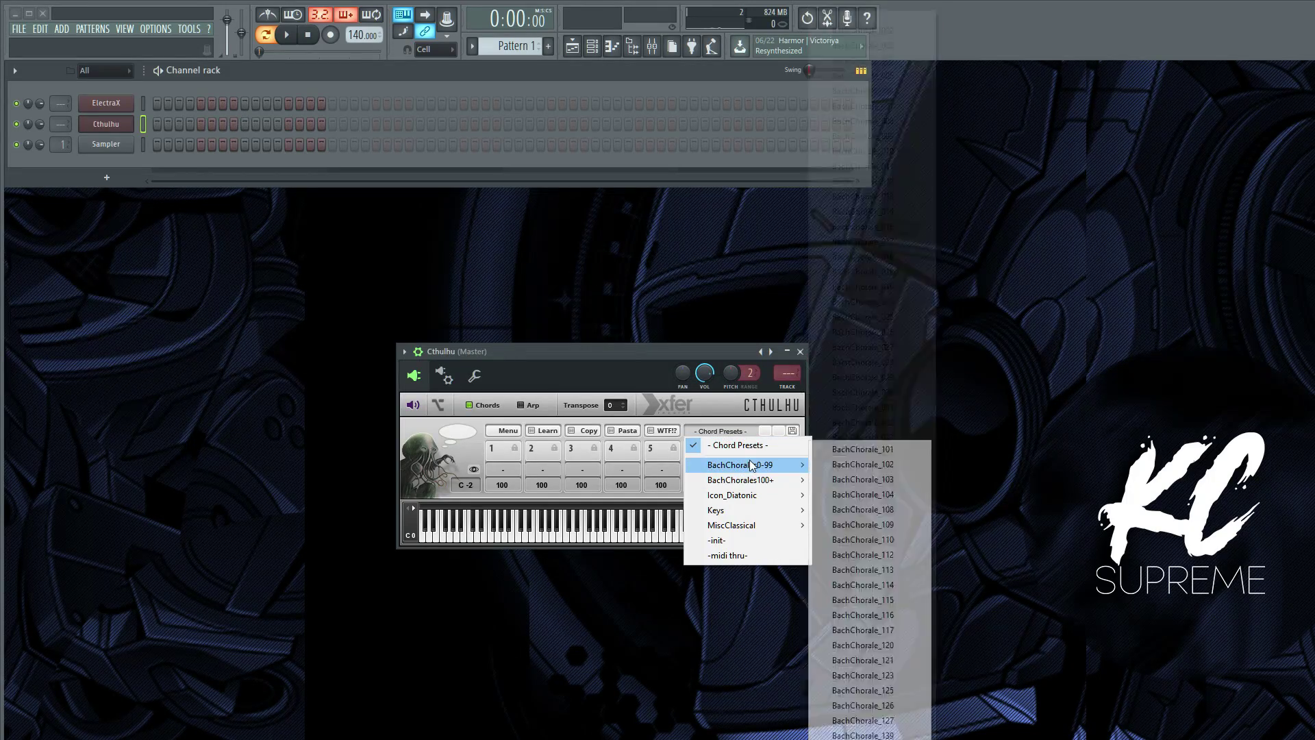
pyautogui.click(862, 452)
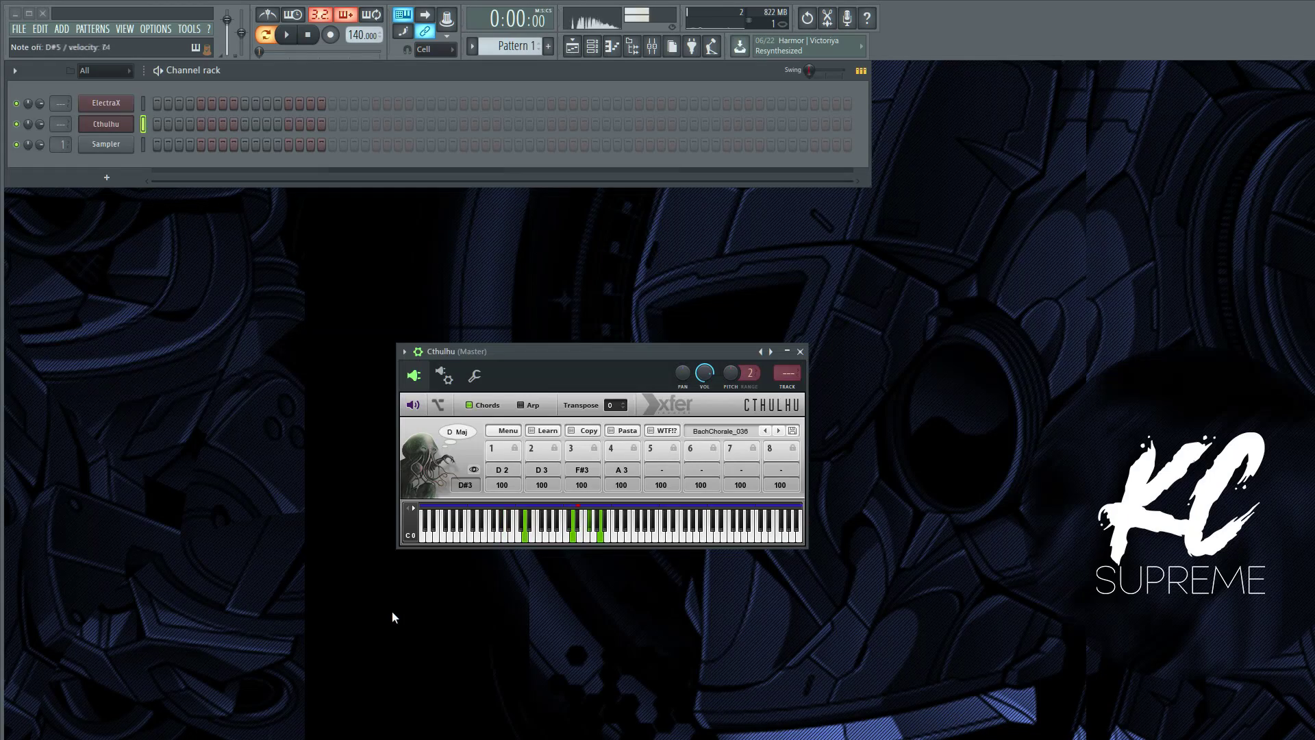
pyautogui.click(719, 433)
pyautogui.moveTo(746, 498)
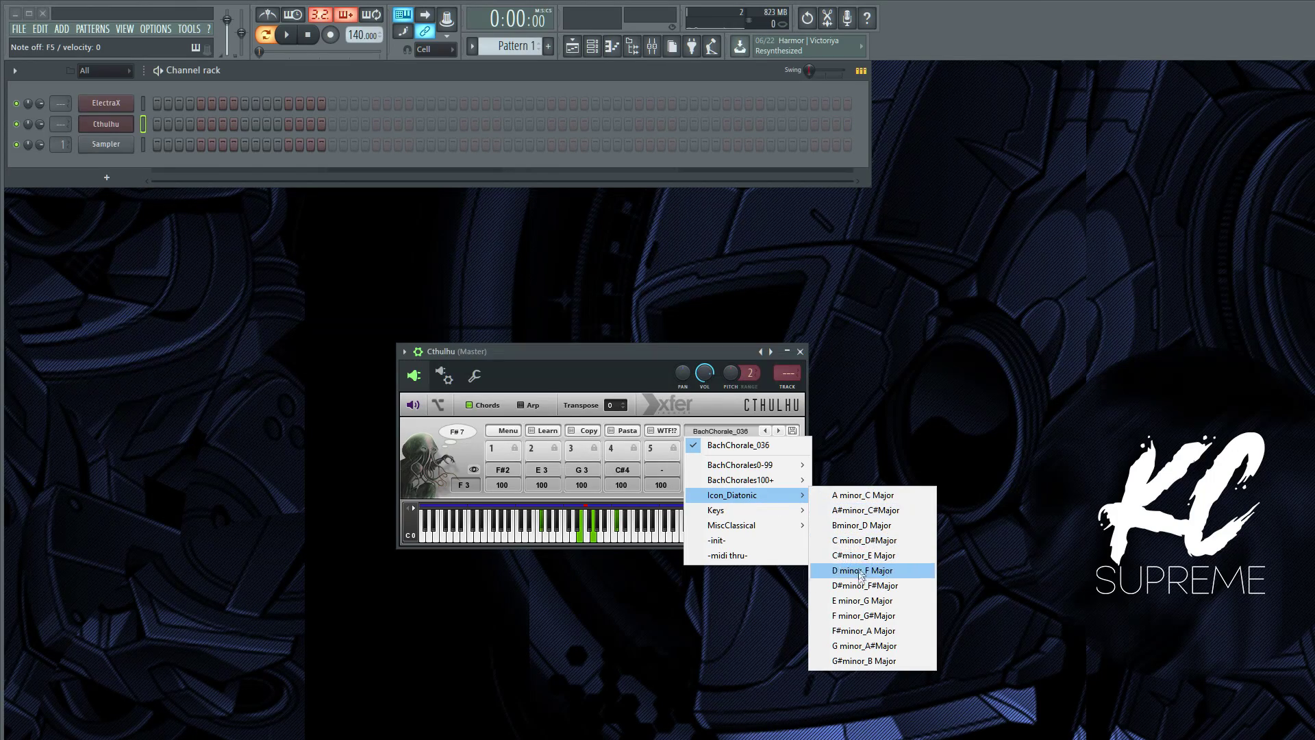
pyautogui.click(877, 603)
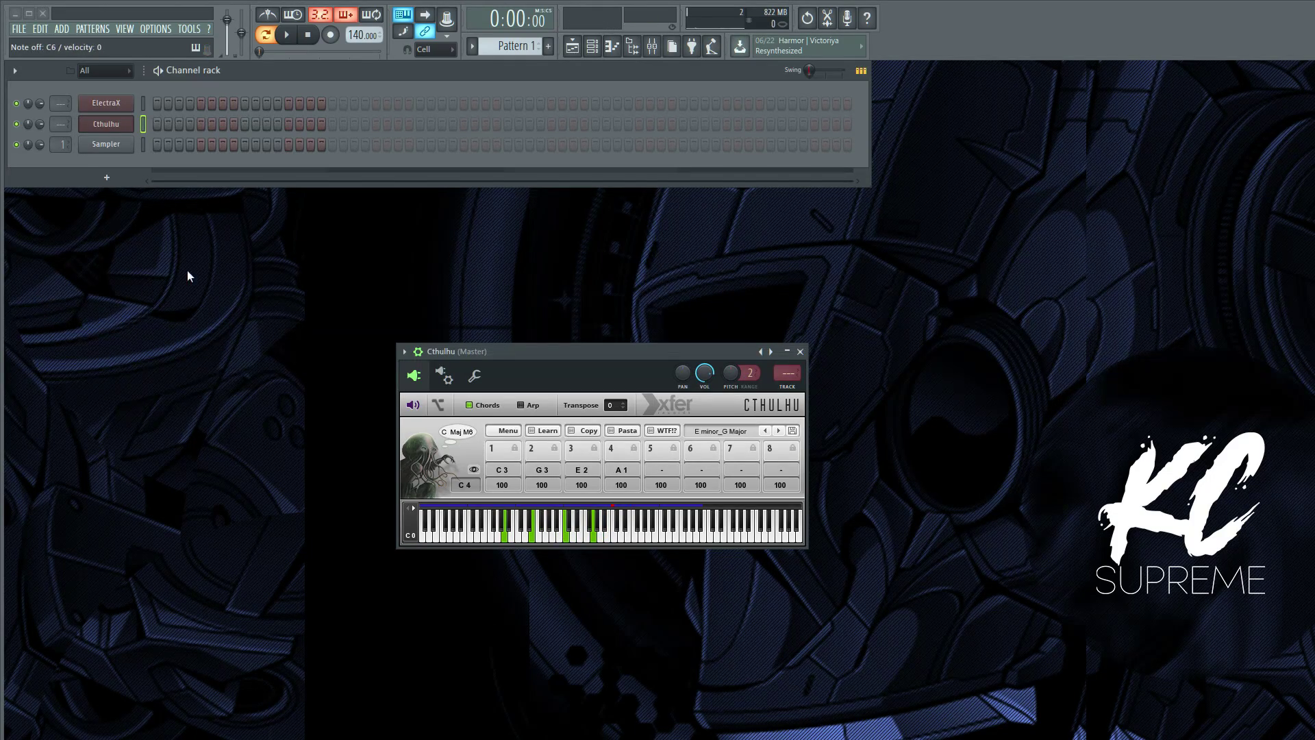
# Set ElectraX's MIDI input port to 5 in its wrapper settings and return to the plugin editor.
pyautogui.click(119, 104)
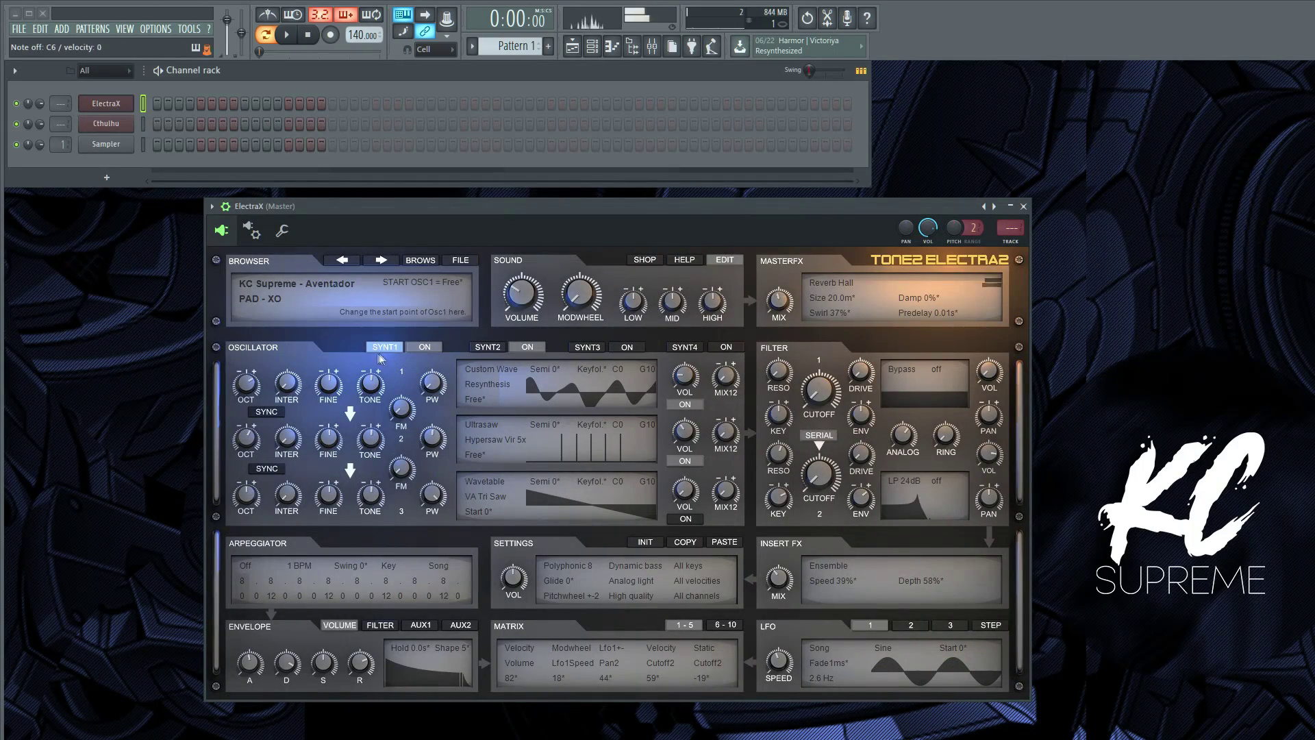
pyautogui.click(254, 236)
pyautogui.moveTo(389, 232); pyautogui.dragTo(477, 352)
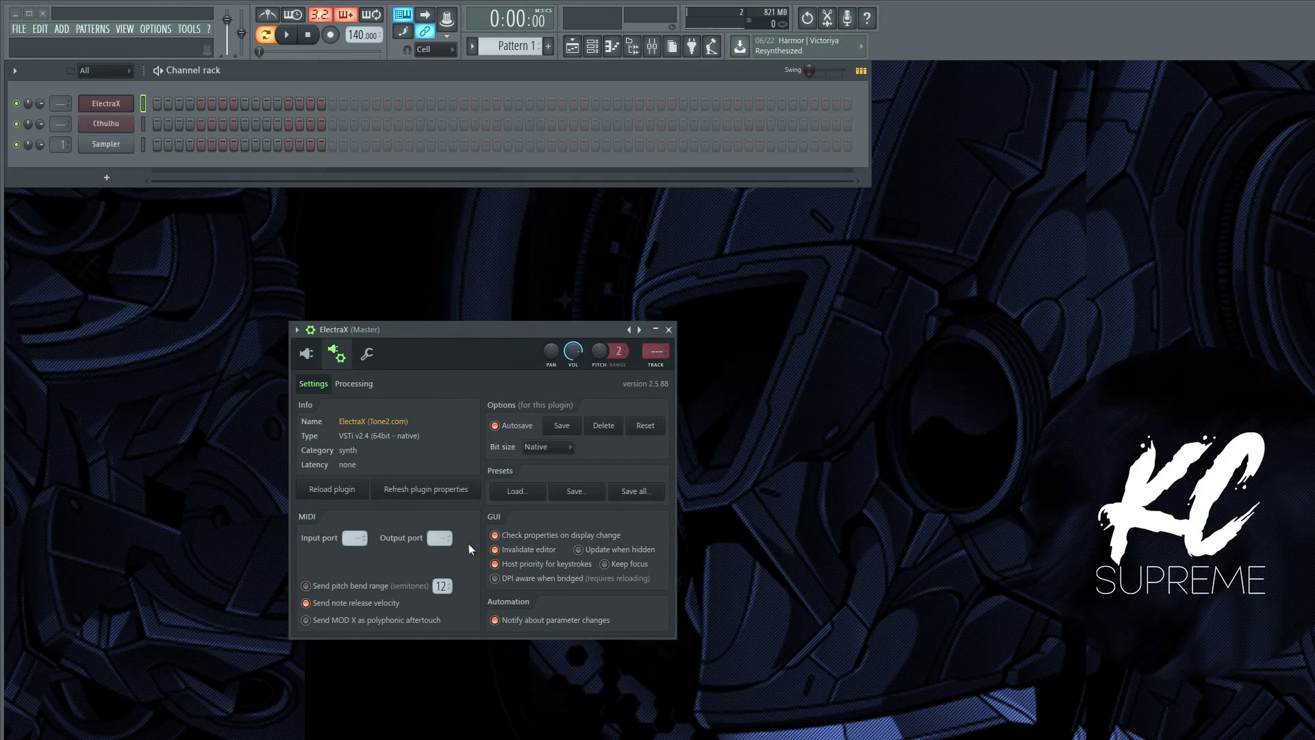
pyautogui.moveTo(352, 539); pyautogui.dragTo(352, 530)
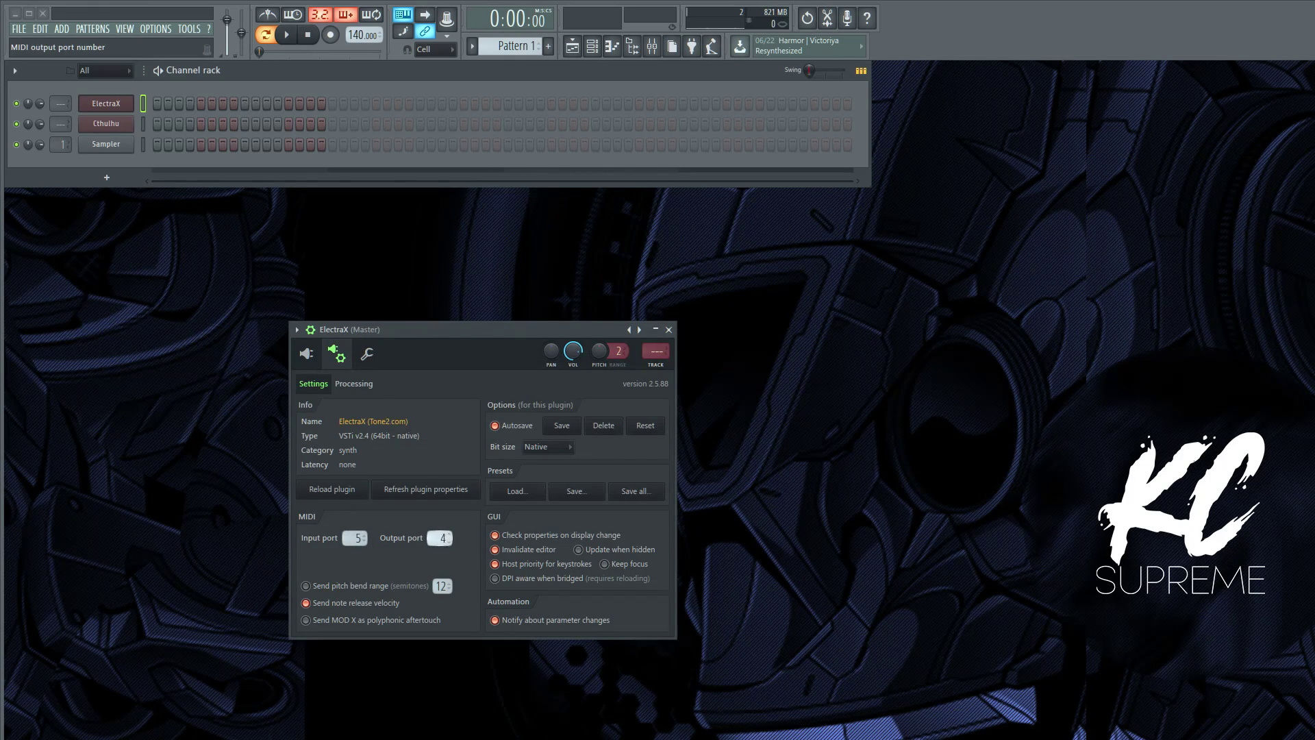
pyautogui.click(306, 353)
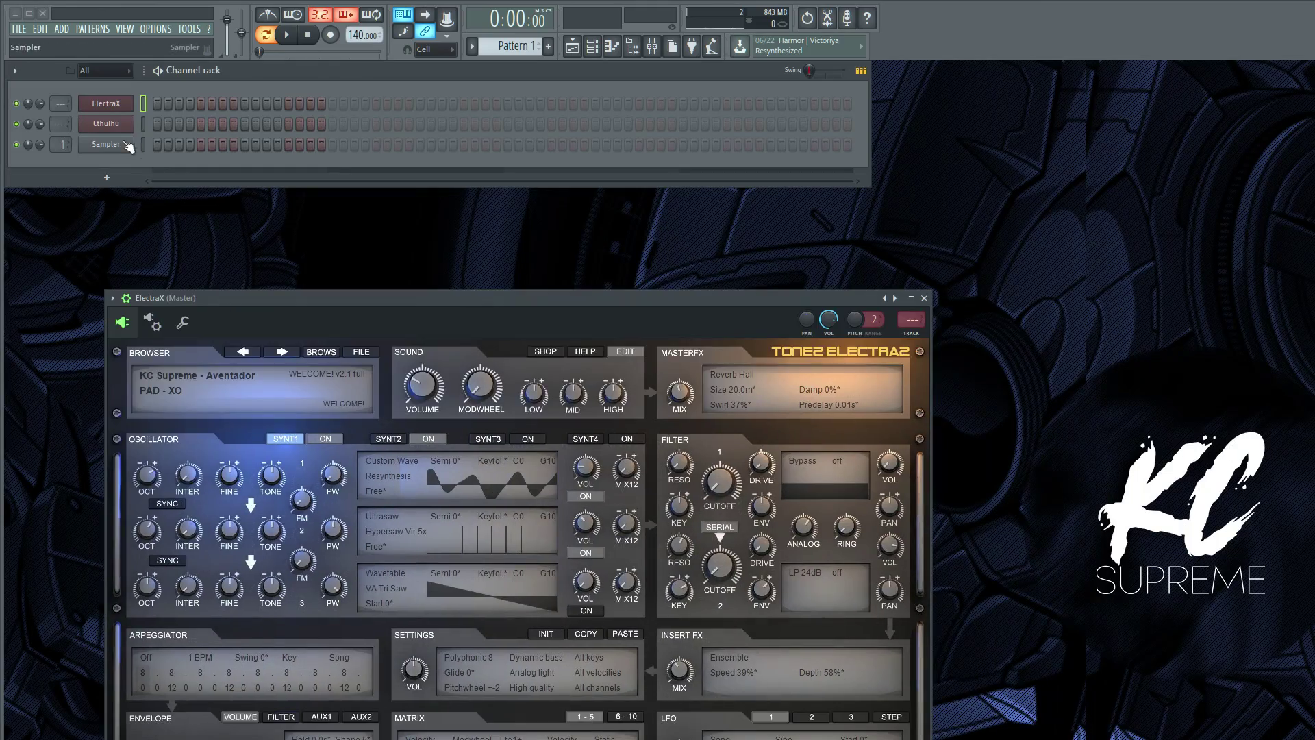
# Set Cthulhu's MIDI input and output ports to 5 in its wrapper settings, and mute Cthulhu's built-in sound.
pyautogui.click(113, 124)
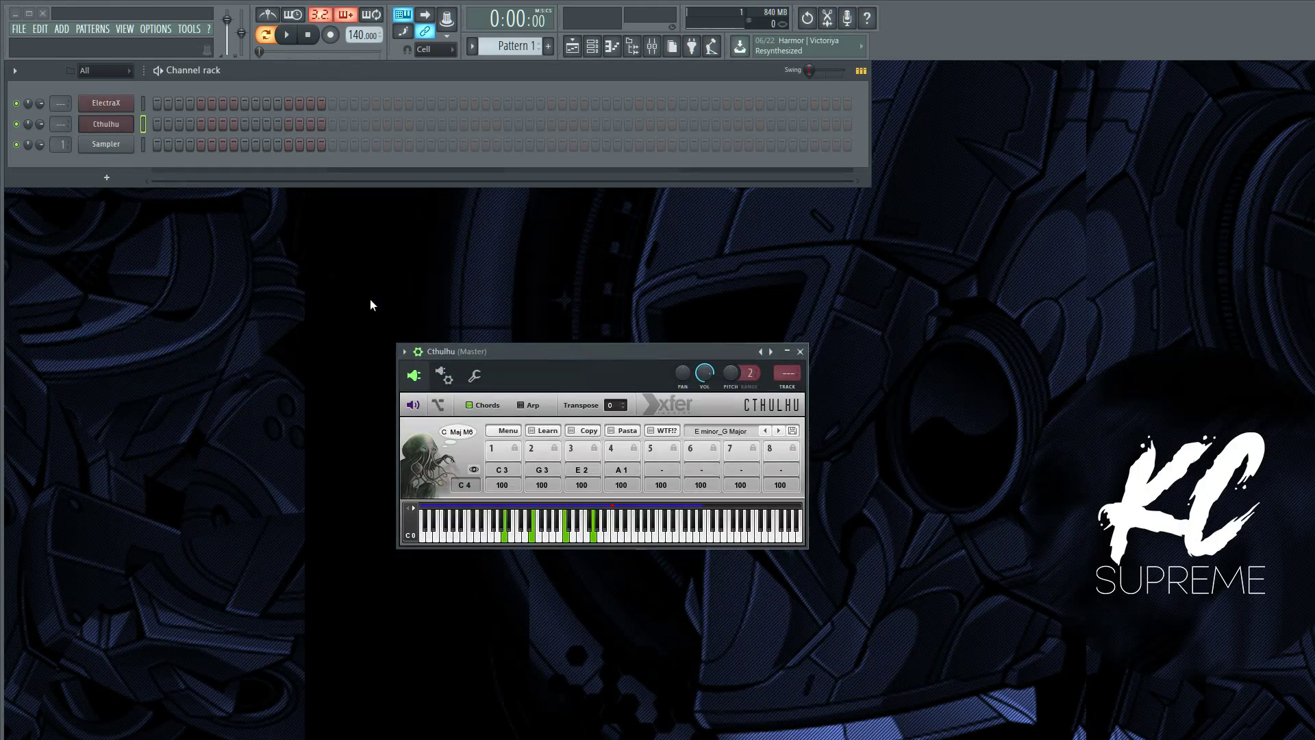
pyautogui.click(448, 377)
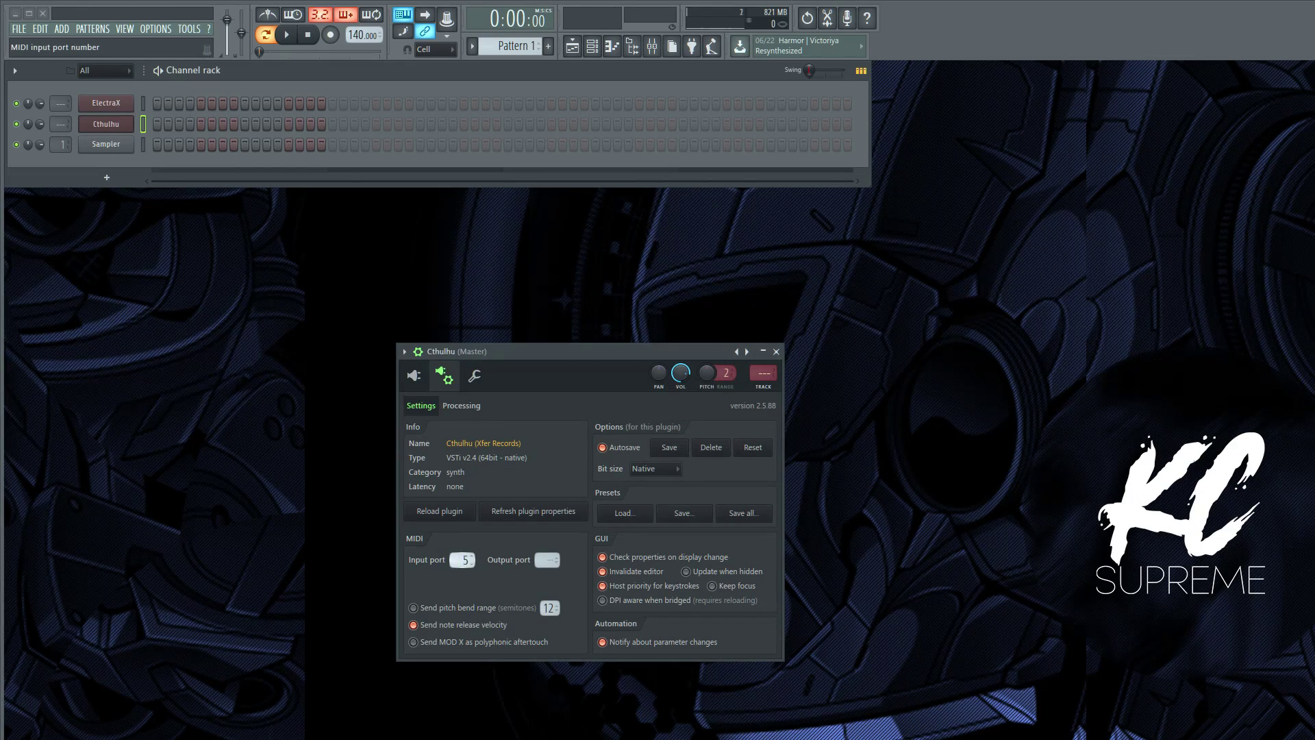
pyautogui.moveTo(548, 560); pyautogui.dragTo(548, 541)
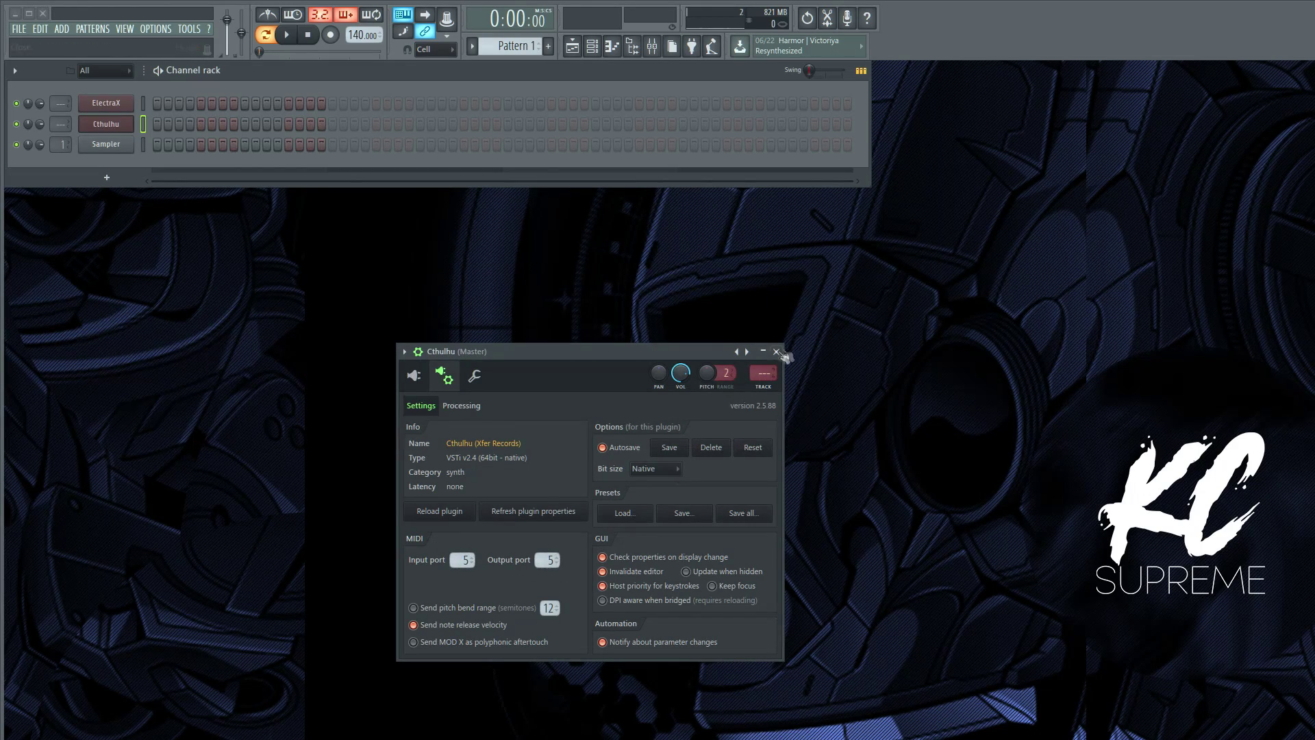
pyautogui.click(413, 376)
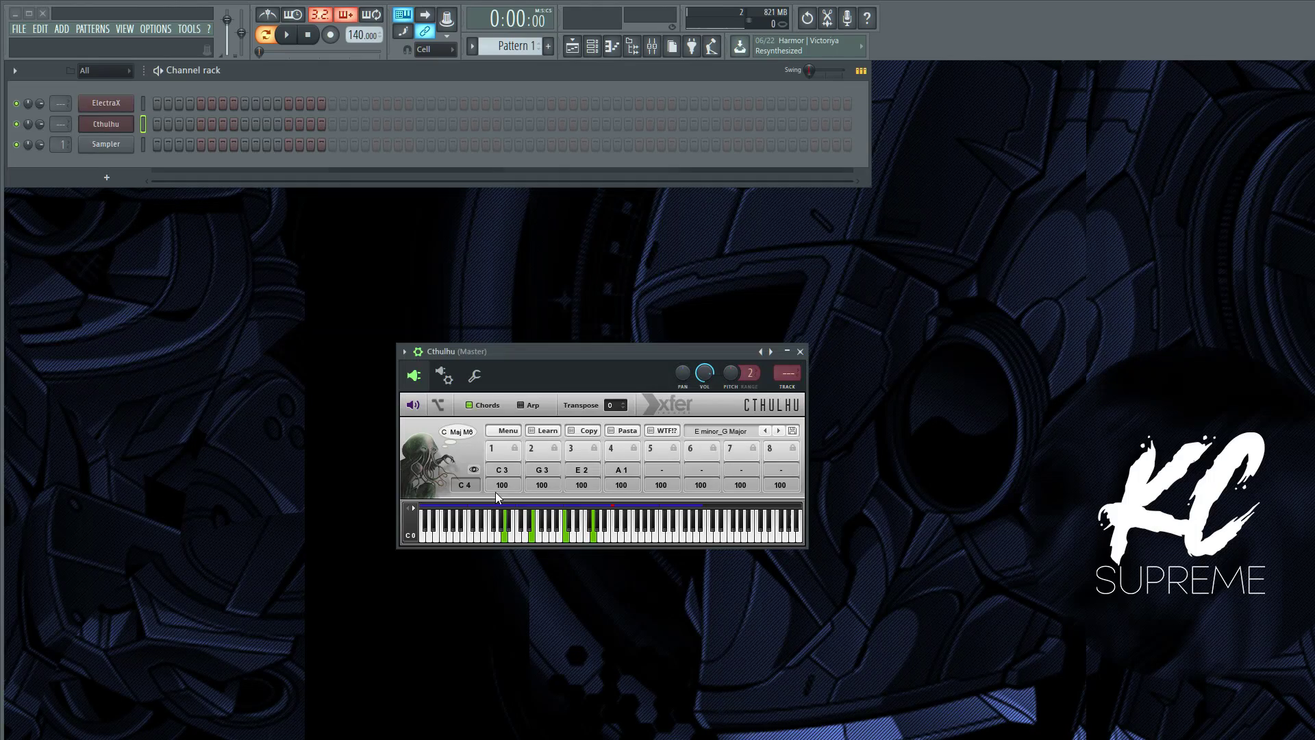
pyautogui.press('q')
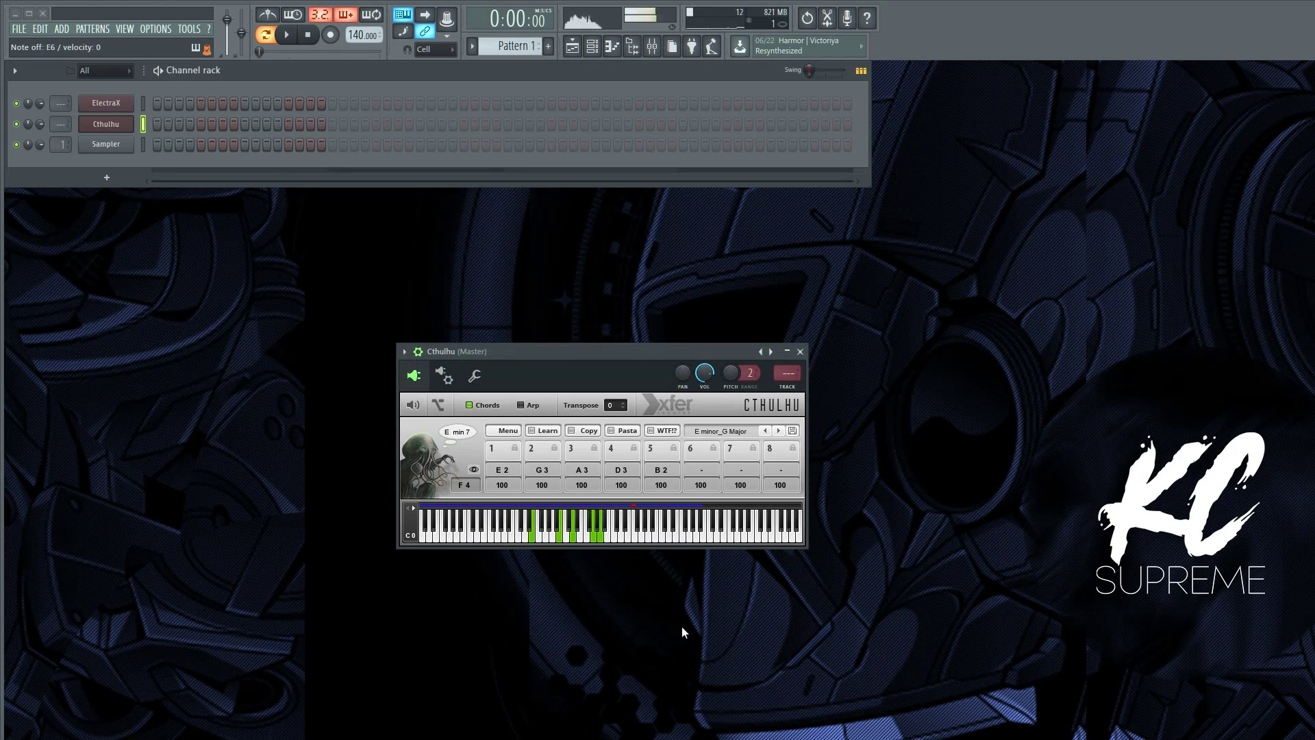
# Switch ElectraX to the PLUCK - CALVIN patch and reselect the Cthulhu channel for playing.
pyautogui.click(106, 103)
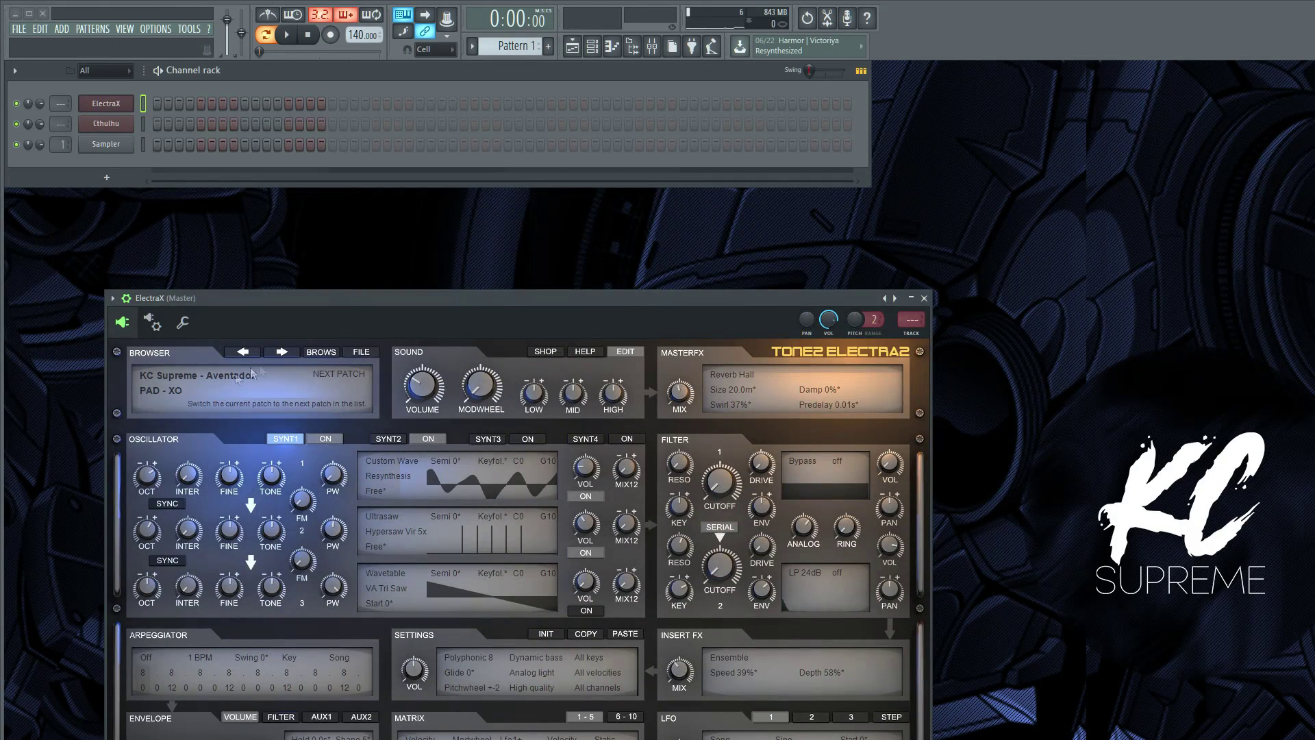
pyautogui.click(281, 351)
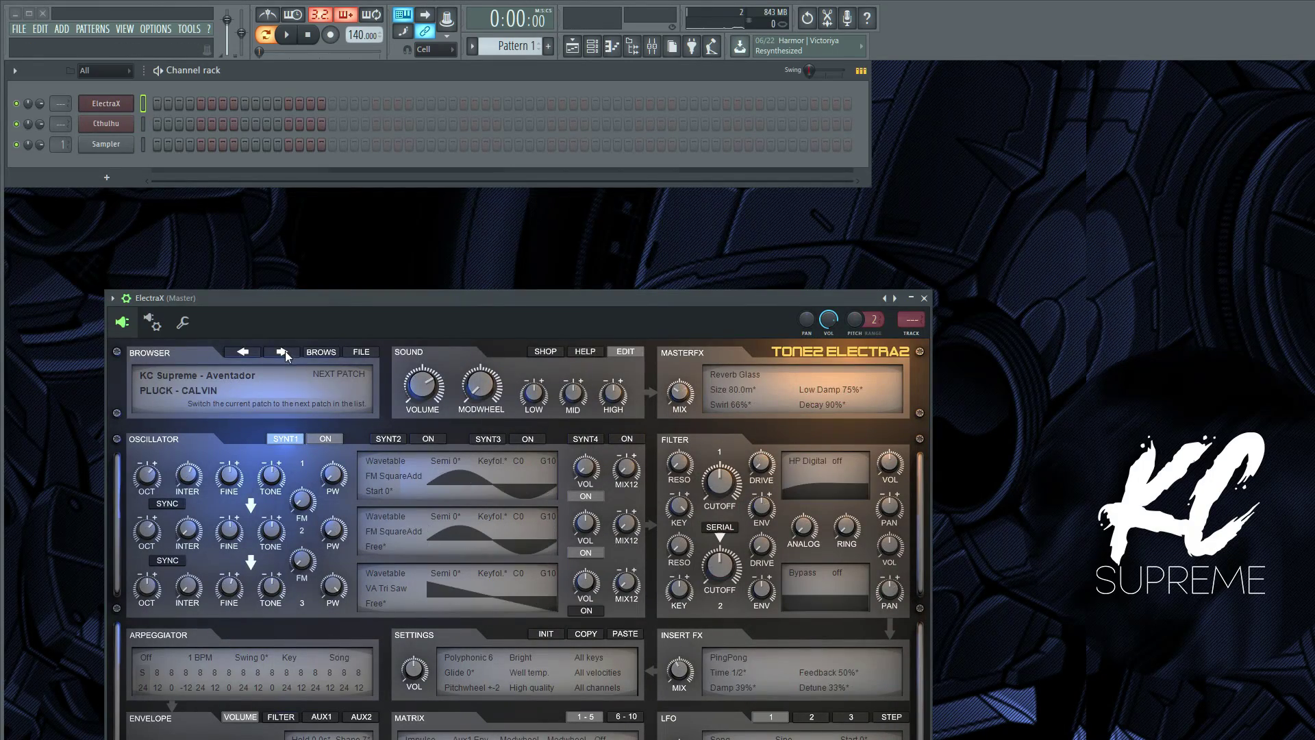
pyautogui.click(131, 130)
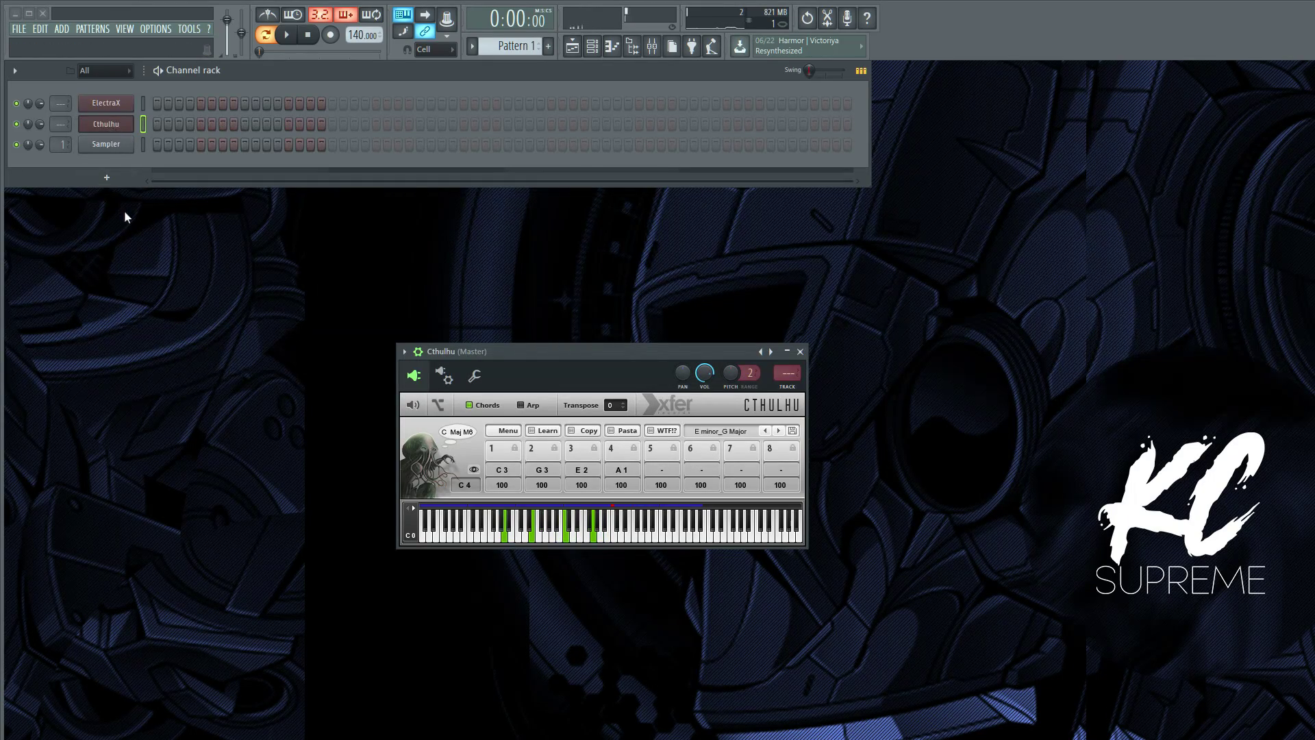
pyautogui.click(108, 102)
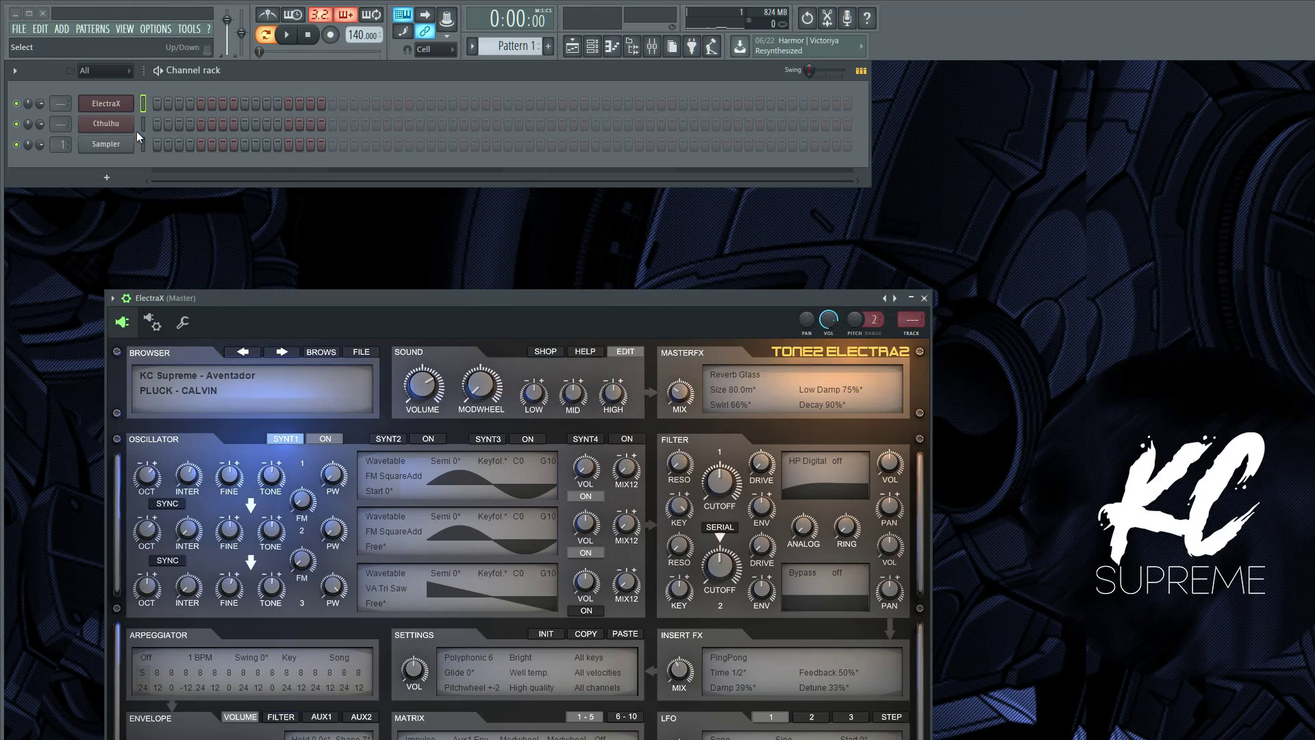
pyautogui.click(90, 123)
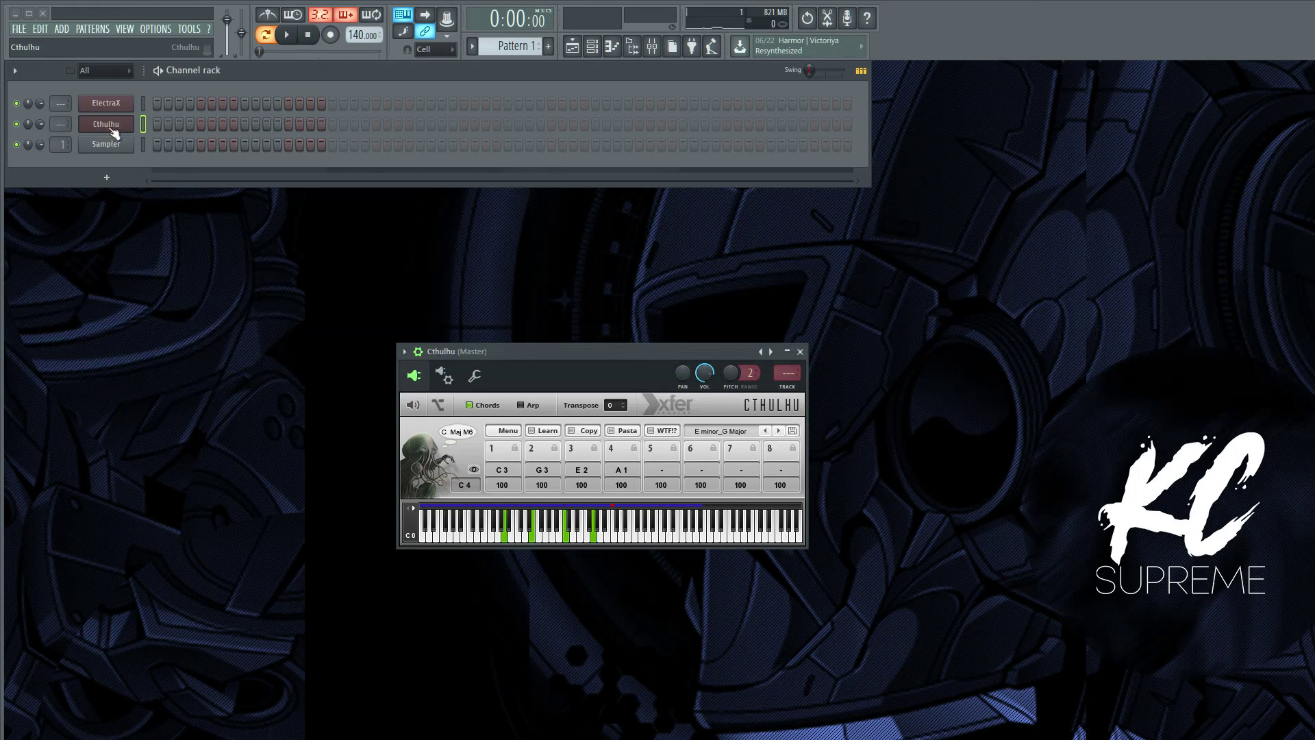
# Turn on the metronome and arm recording for the Cthulhu channel.
pyautogui.click(268, 15)
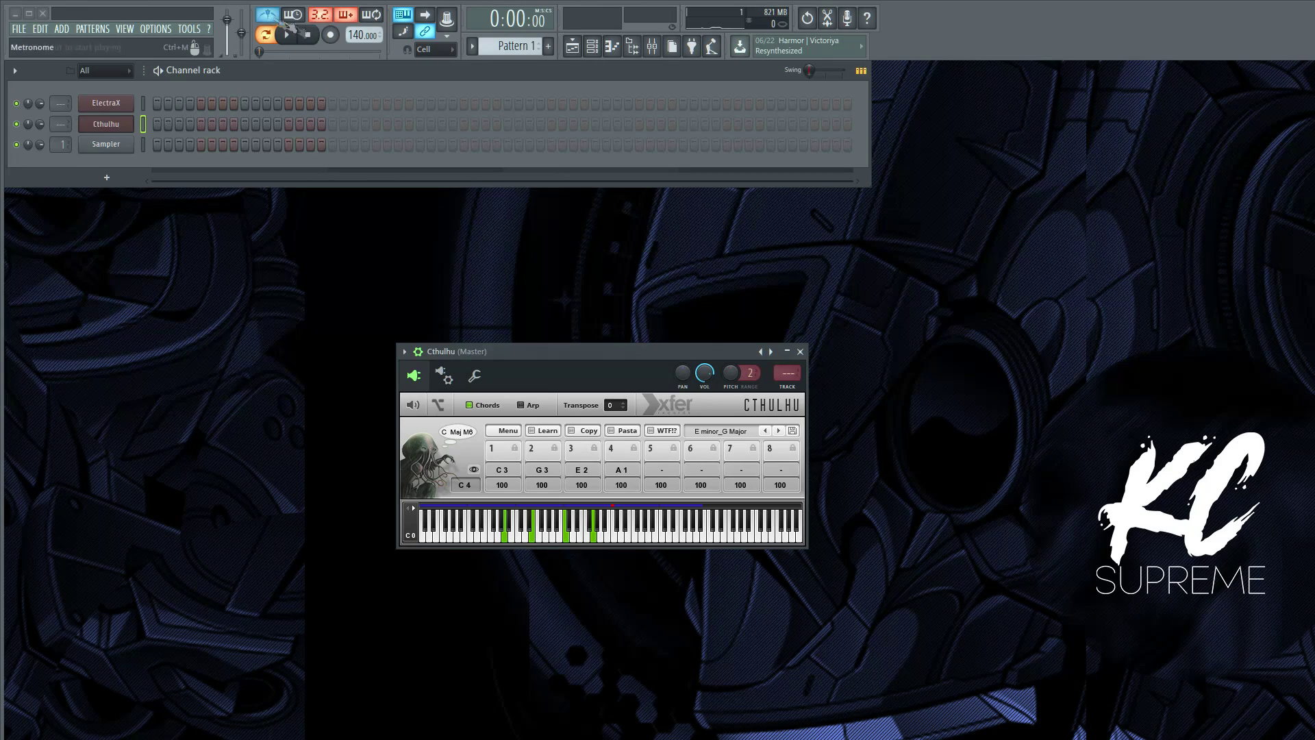
pyautogui.click(331, 36)
pyautogui.click(1127, 527)
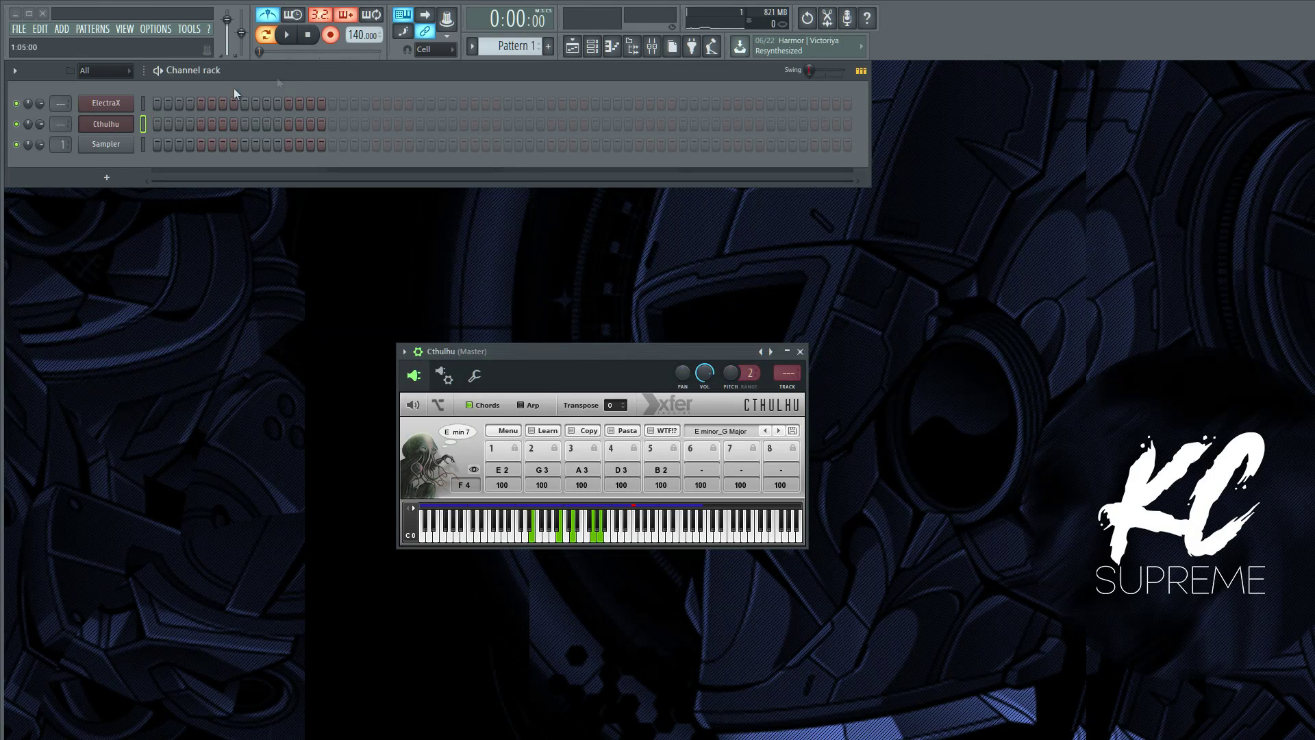
# Record a chord progression starting on C6 on the Cthulhu channel in Pattern 1, and open it in the piano roll.
pyautogui.click(287, 35)
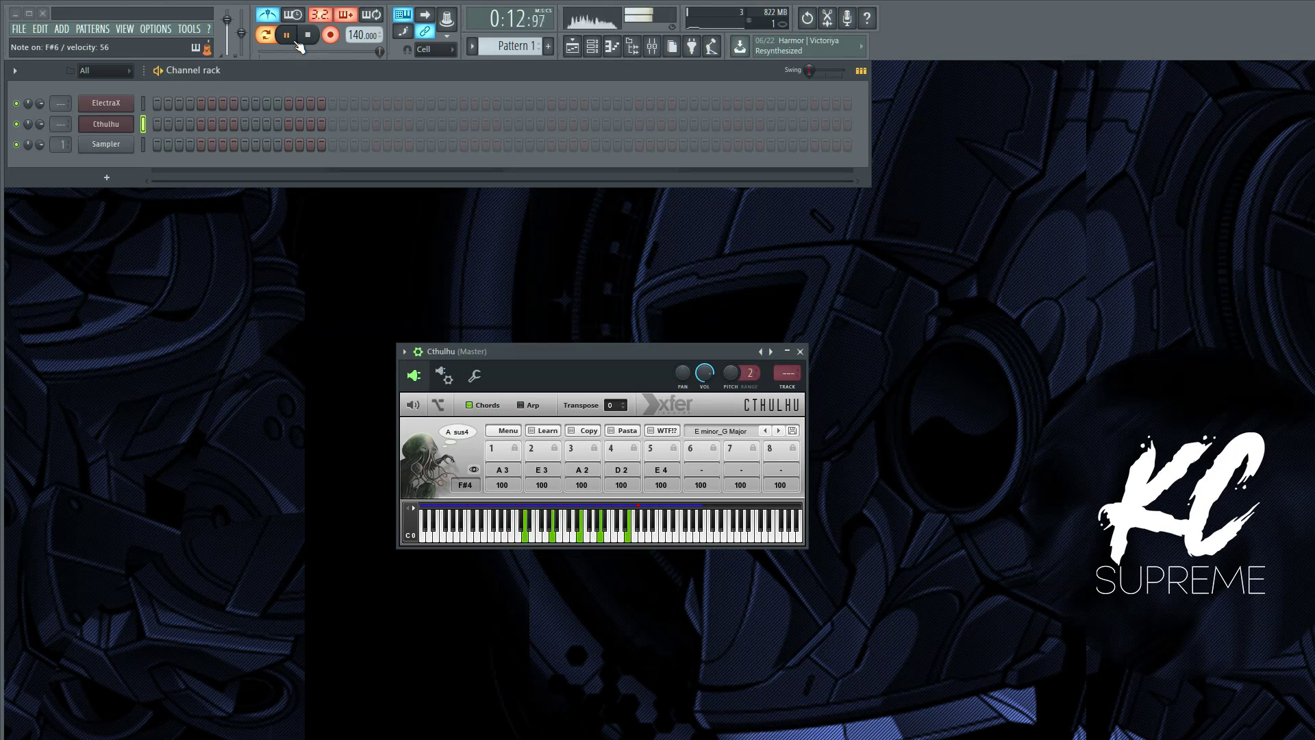
pyautogui.press('space')
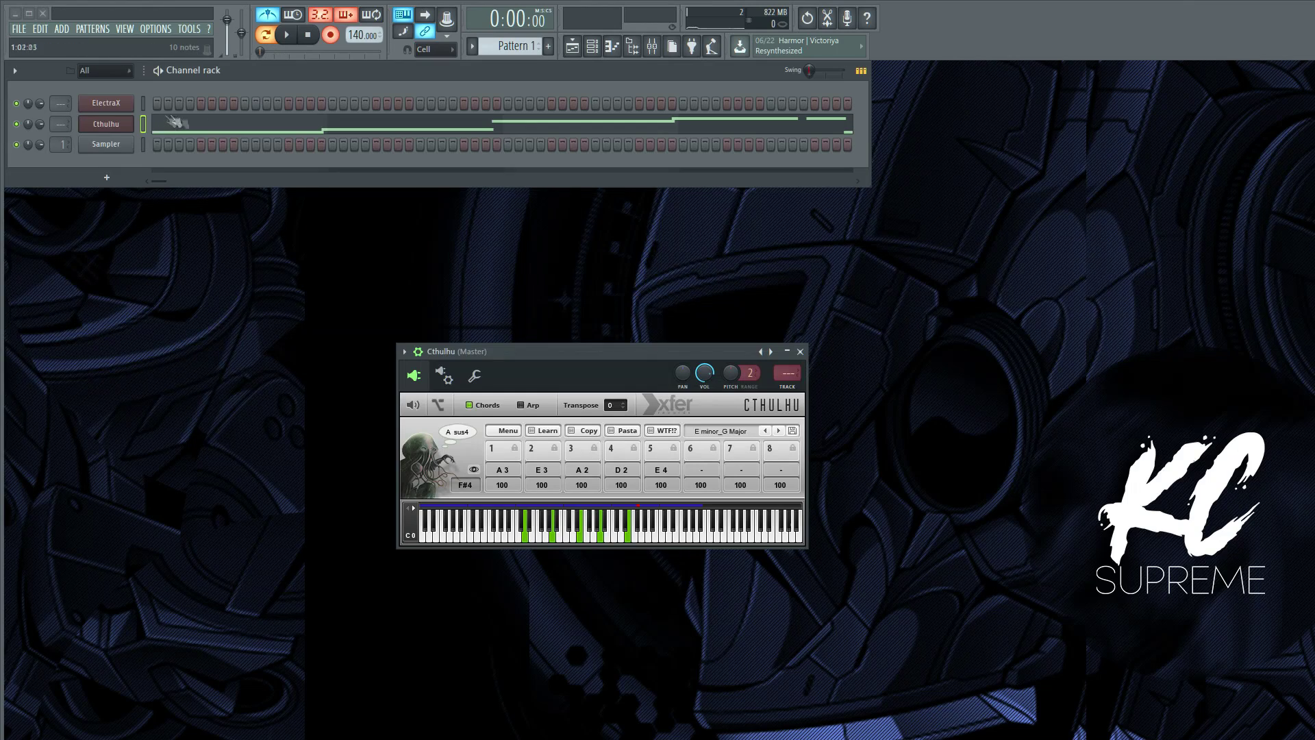
pyautogui.click(216, 118)
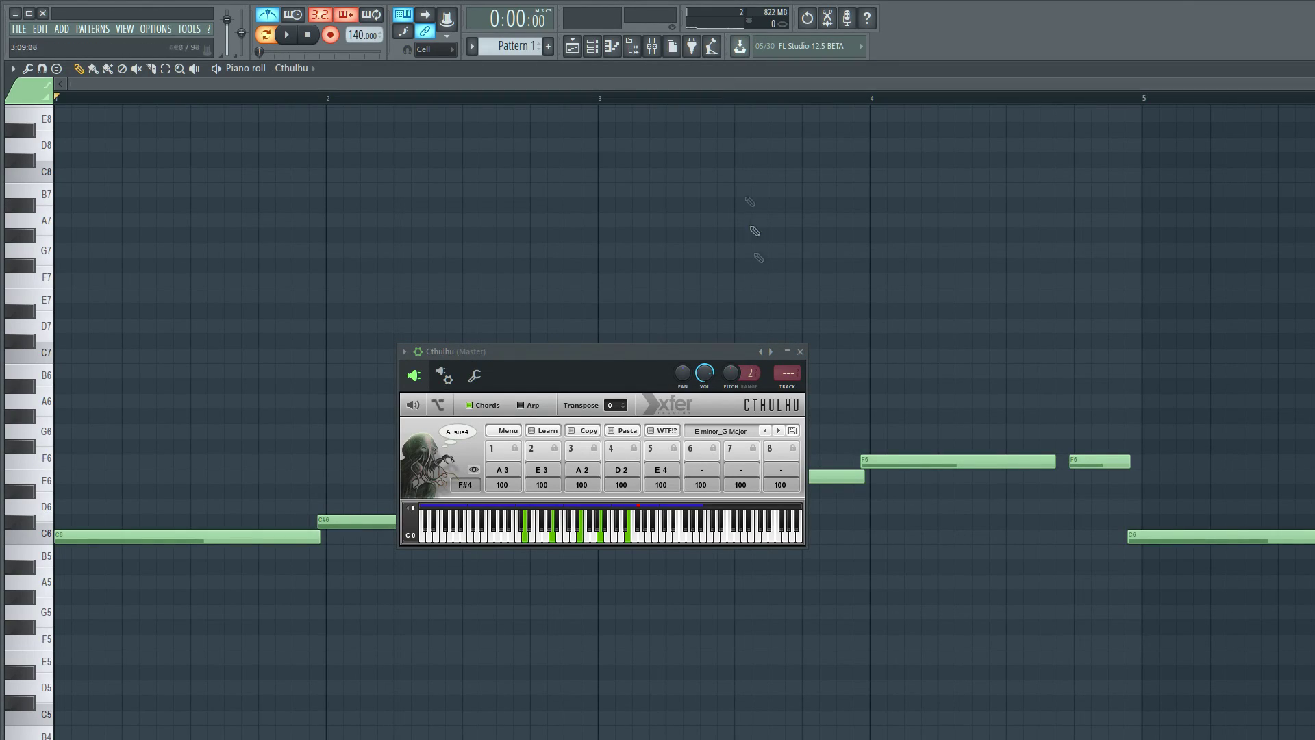
# Shrink the Cthulhu piano roll to a floating window and arrange it and the Cthulhu plugin window so the recorded notes are uncovered.
pyautogui.click(1308, 69)
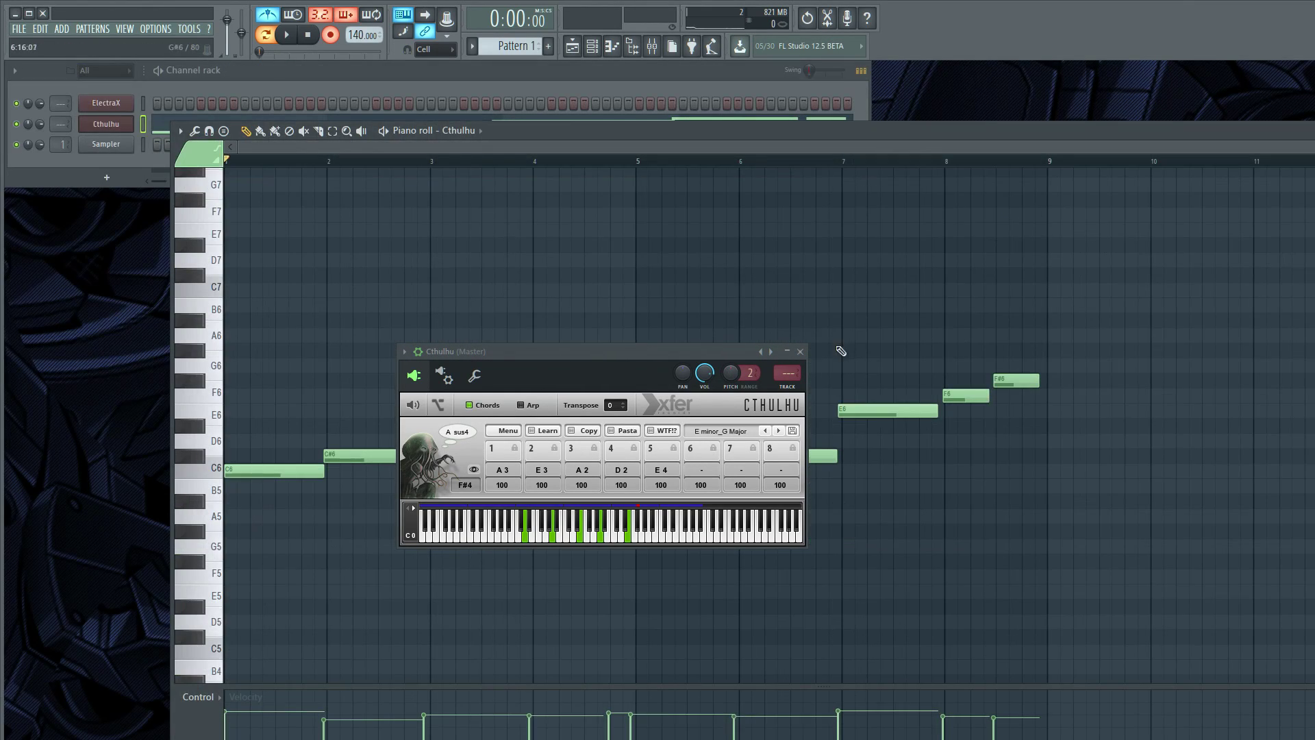
pyautogui.moveTo(731, 355); pyautogui.dragTo(1210, 64)
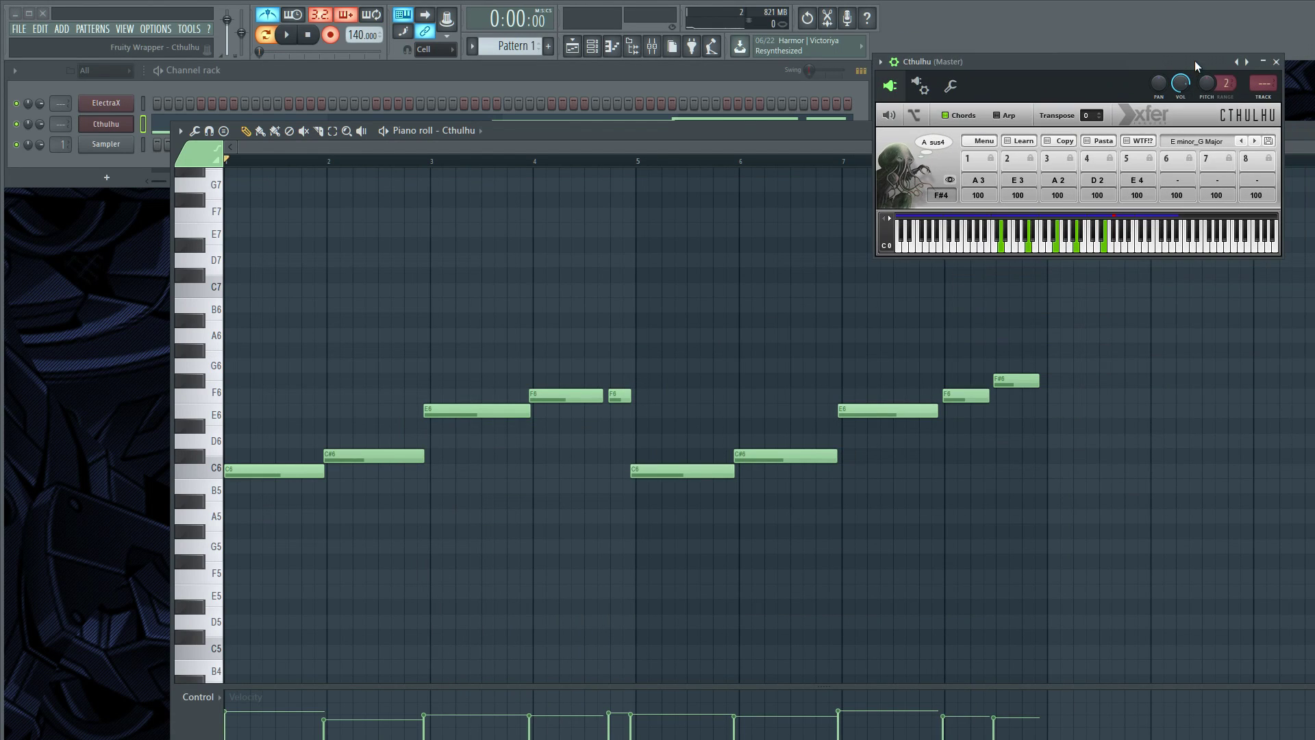
pyautogui.moveTo(659, 126); pyautogui.dragTo(614, 138)
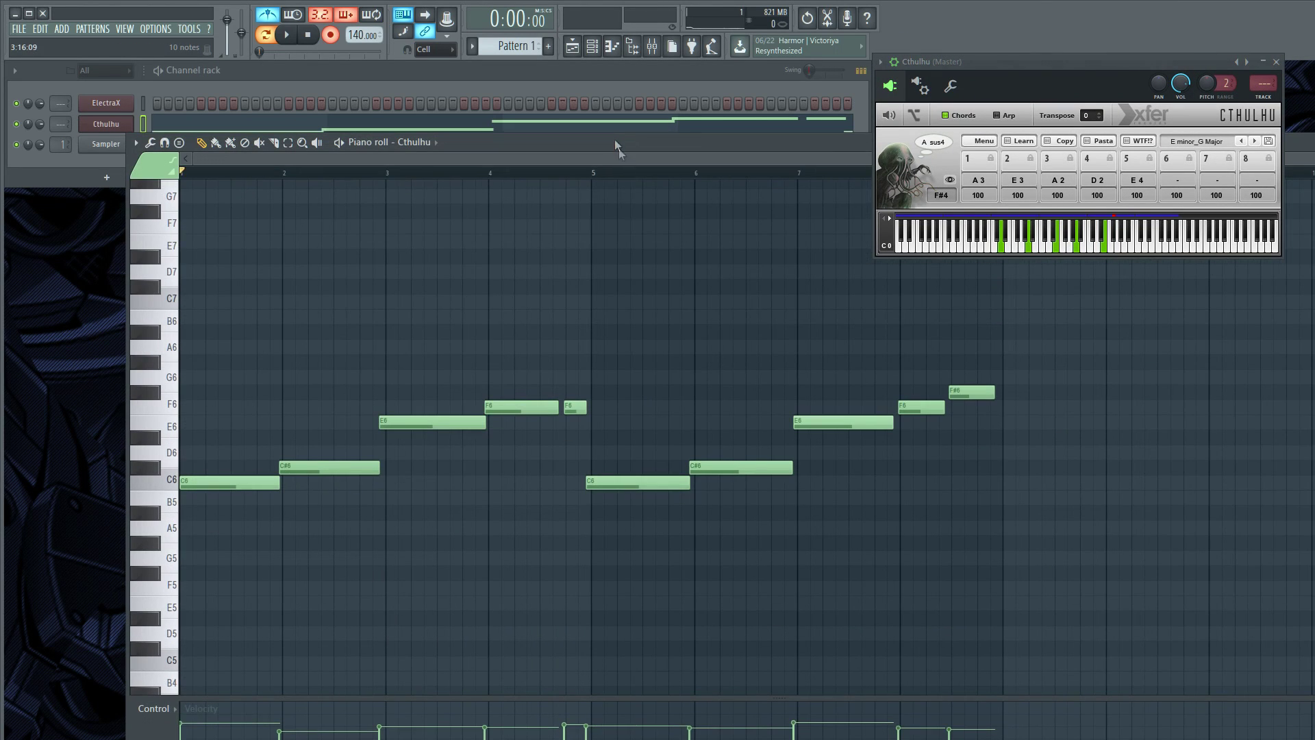
# Quantize all recorded notes in the Cthulhu piano roll using the quantizer's Default template.
pyautogui.hotkey('alt', 'q')
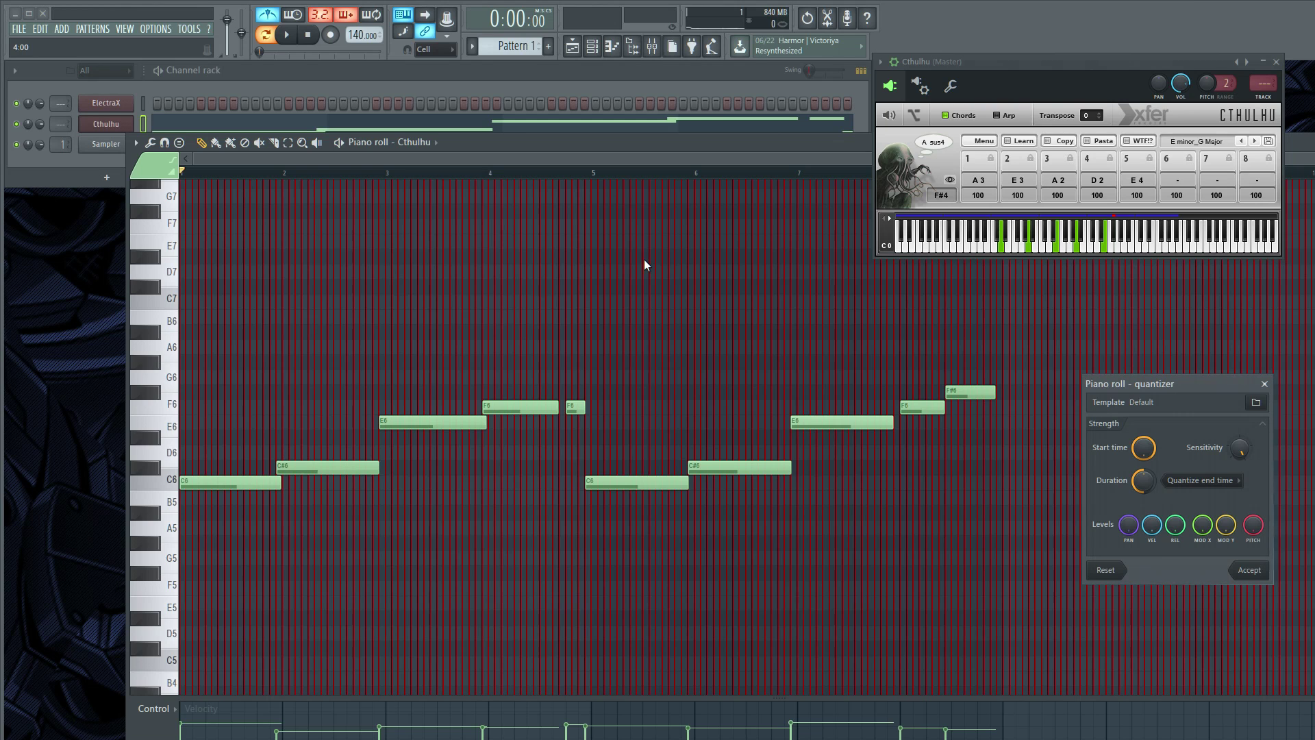
pyautogui.click(1259, 575)
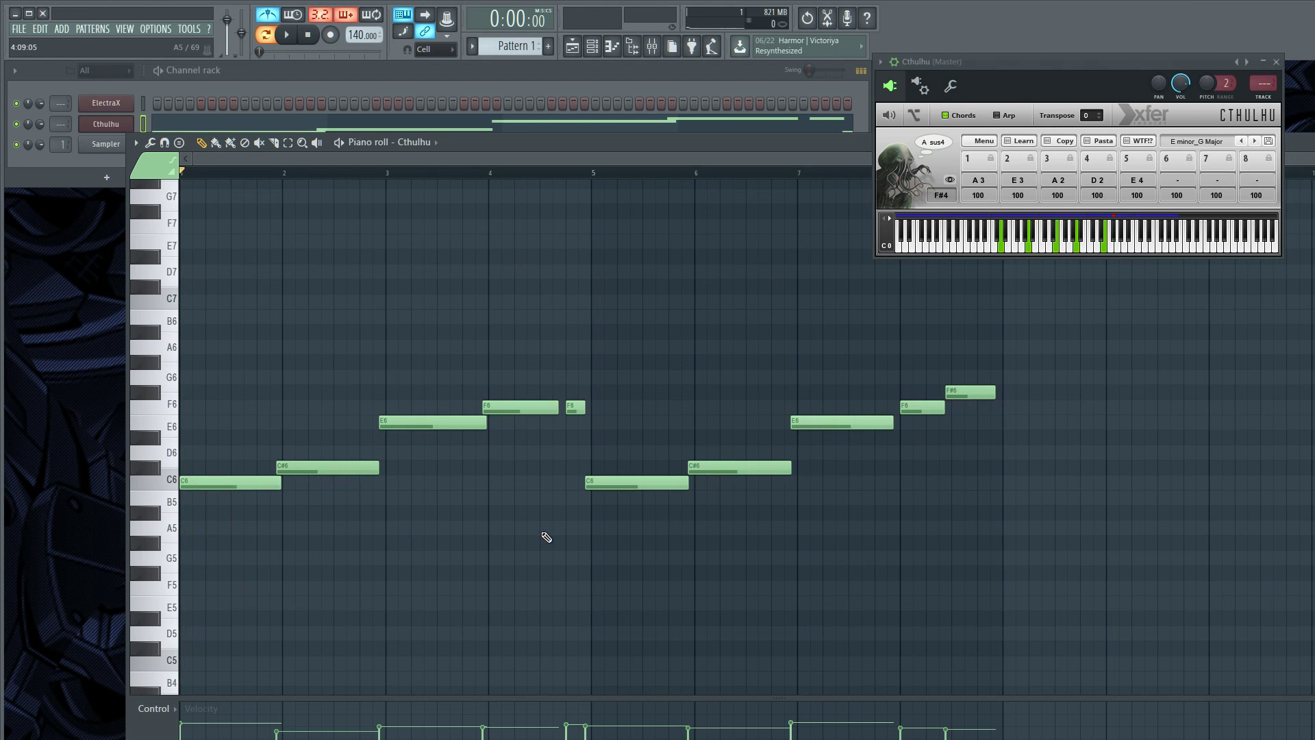
pyautogui.hotkey('ctrl', 'a')
pyautogui.hotkey('alt', 'q')
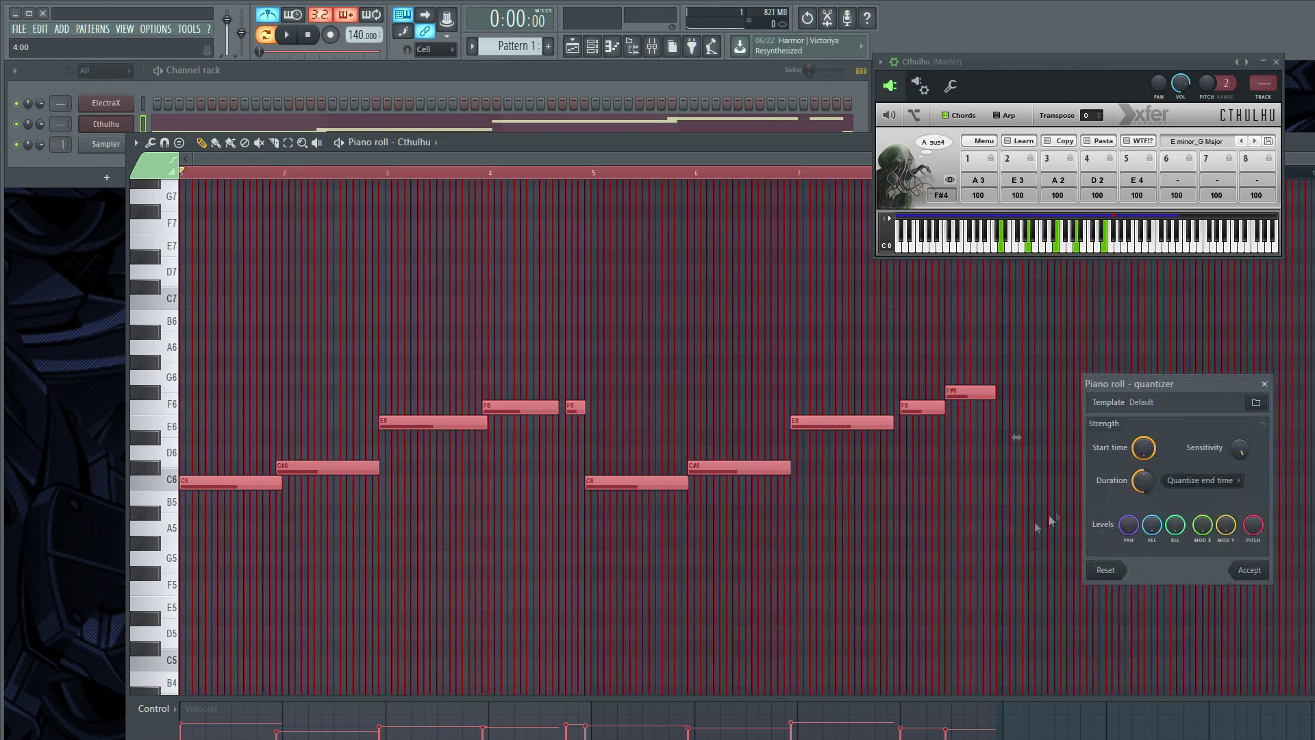
pyautogui.click(1258, 574)
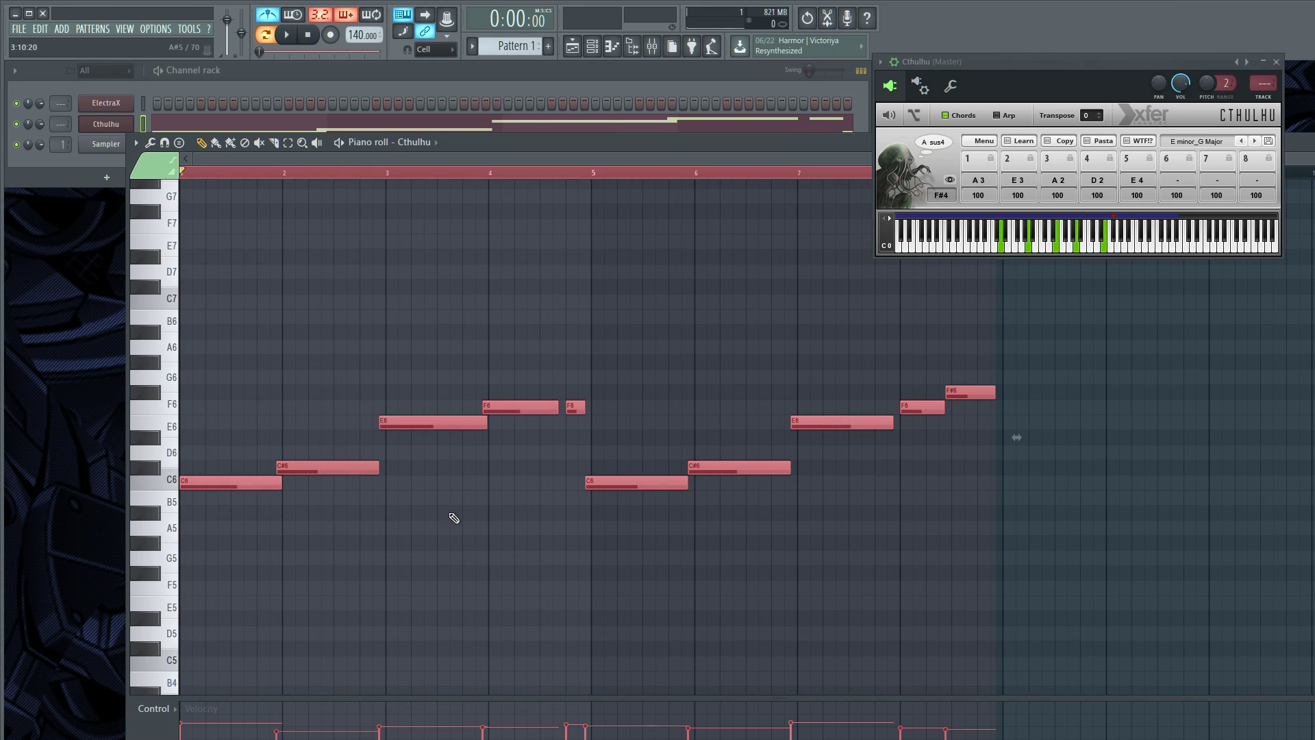
# Realign the first half of the progression so C#6, E6 and the long F6 start exactly on bars 2, 3 and 4.
pyautogui.click(240, 485)
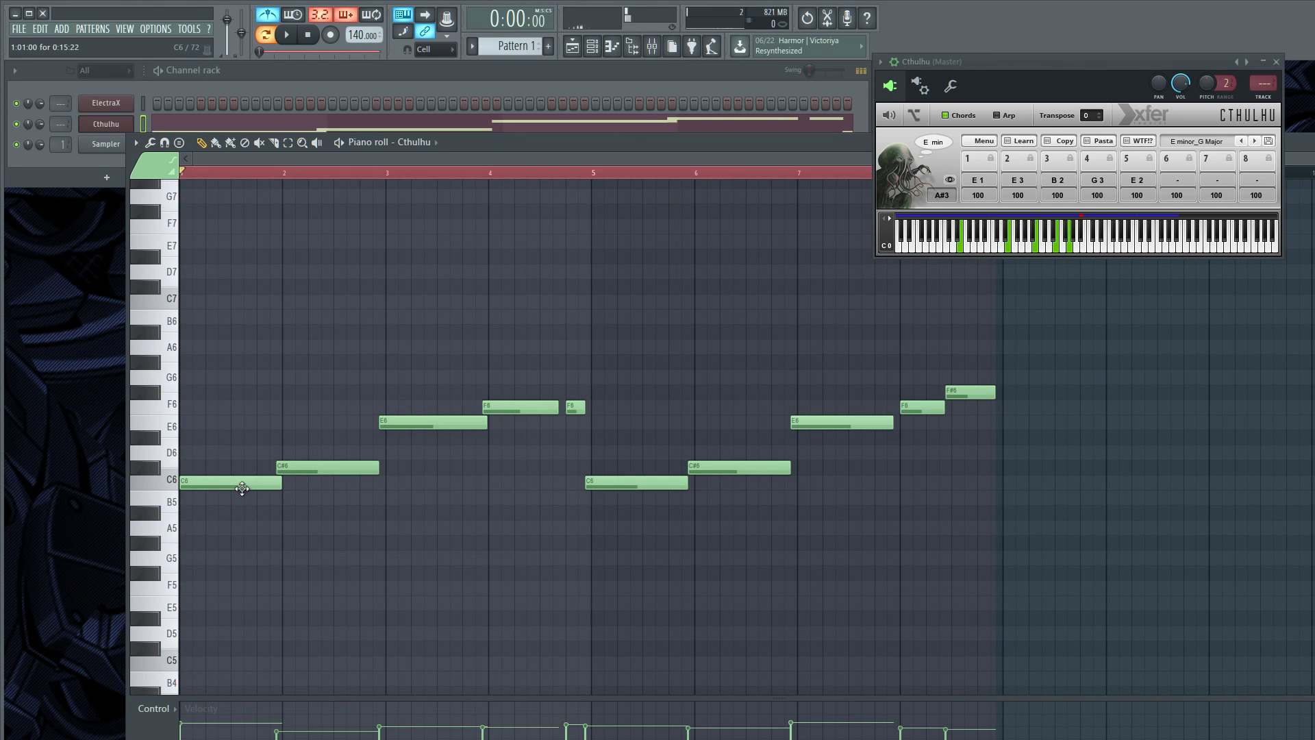
pyautogui.rightClick(283, 471)
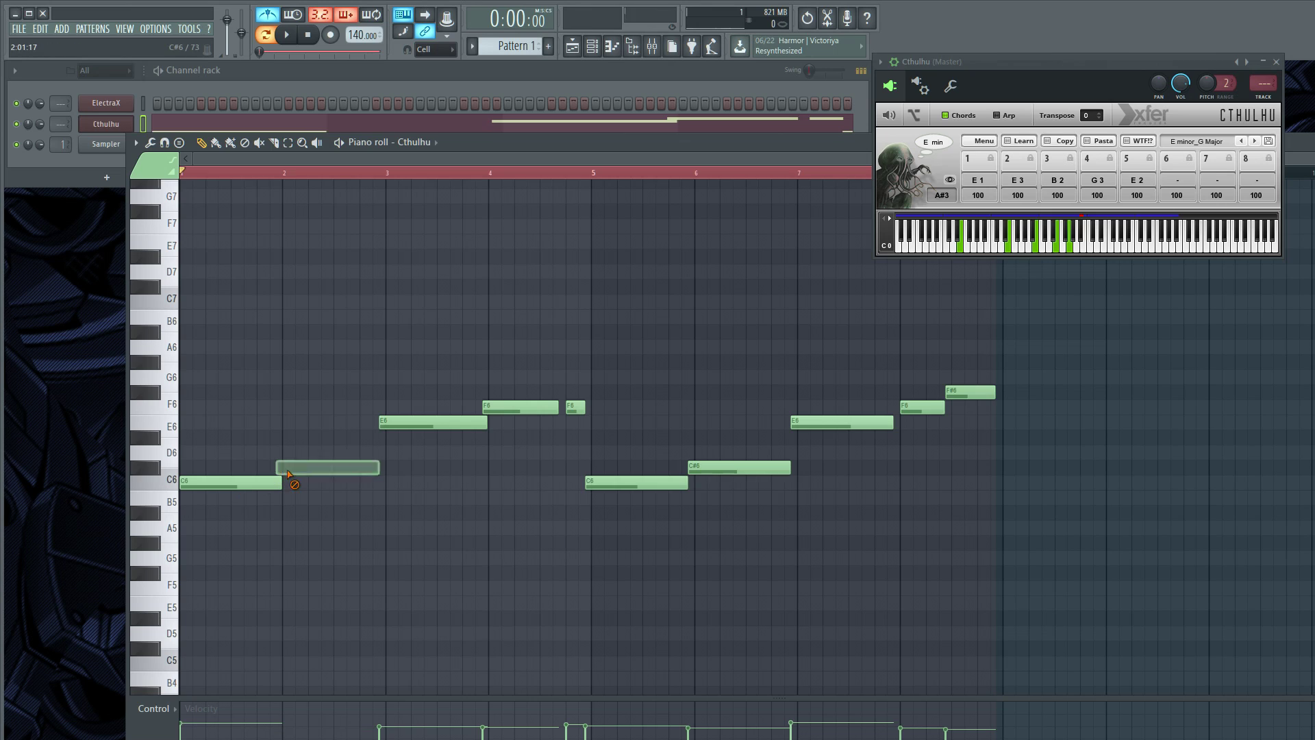
pyautogui.click(287, 470)
pyautogui.click(245, 486)
pyautogui.rightClick(293, 467)
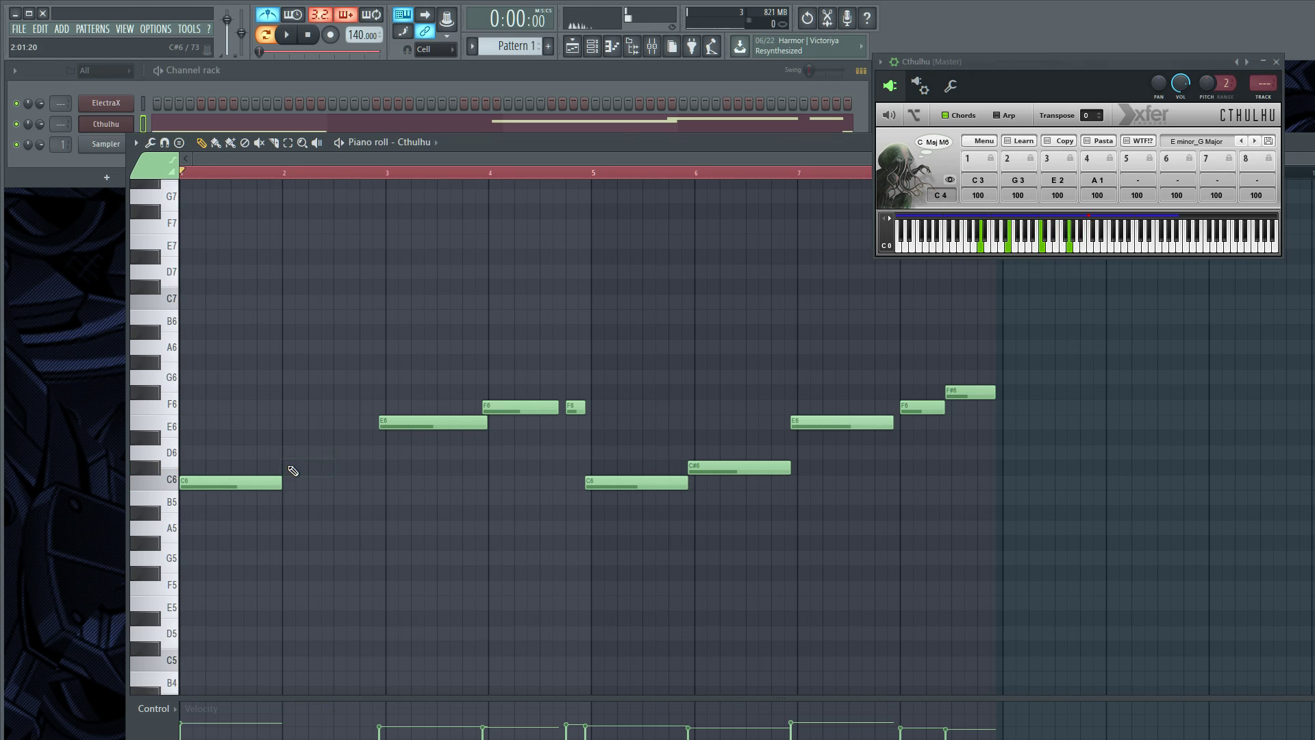
pyautogui.click(288, 469)
pyautogui.rightClick(394, 423)
pyautogui.click(392, 423)
pyautogui.rightClick(491, 411)
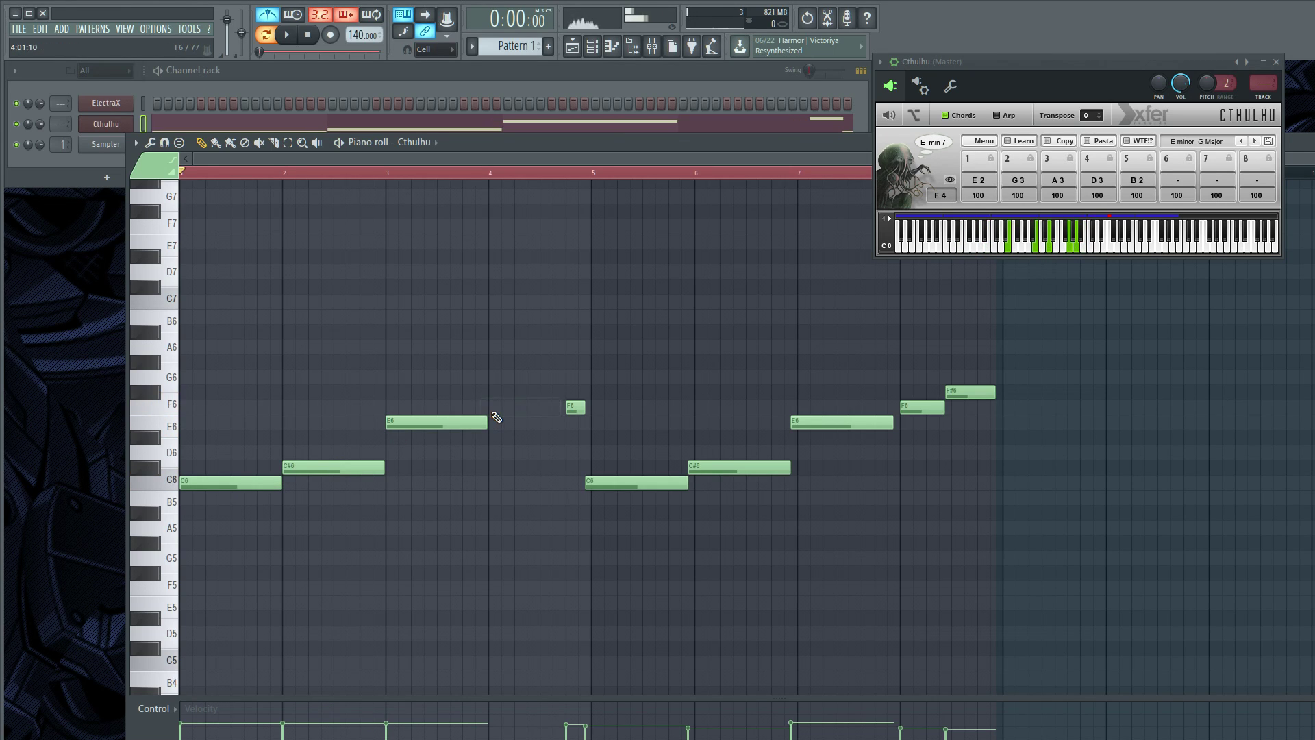
pyautogui.click(492, 408)
pyautogui.rightClick(576, 410)
pyautogui.click(576, 410)
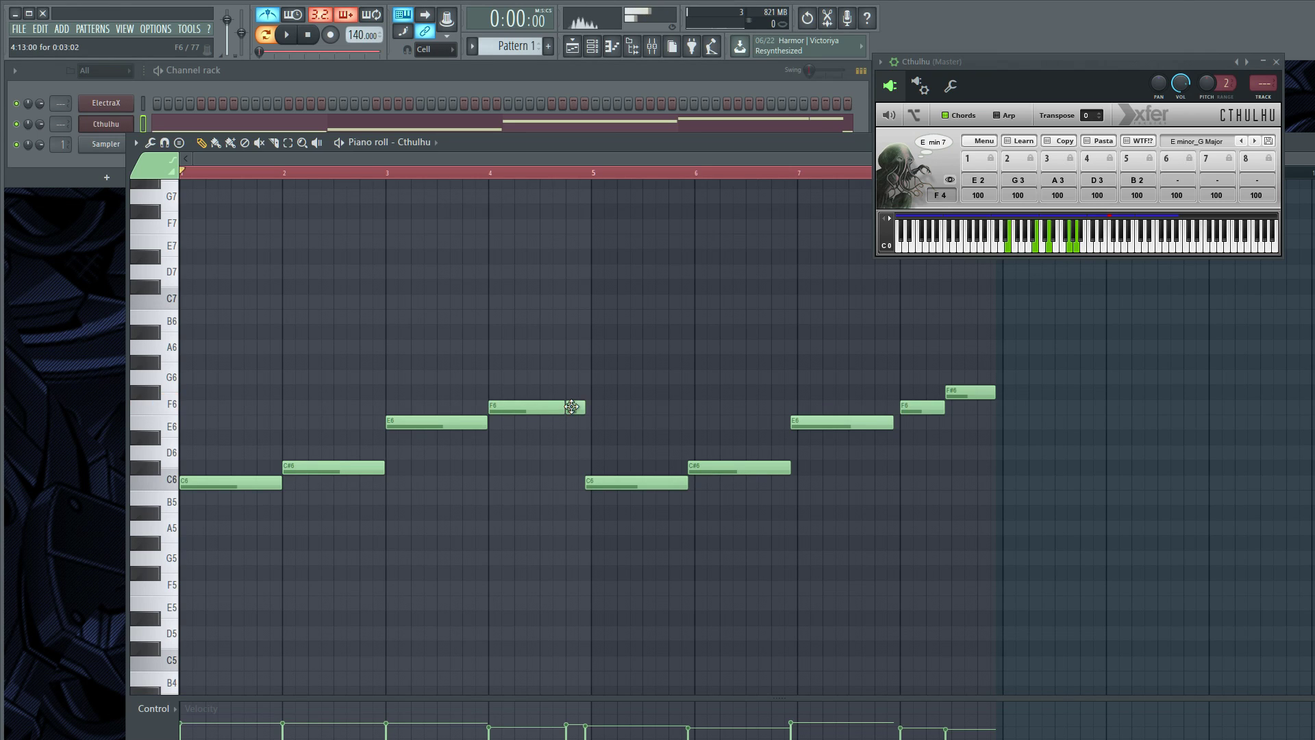
# Realign the second half so C6, C#6 and E6 start on bars 5, 6 and 7, and re-place the F#6 halfway through bar 8.
pyautogui.moveTo(597, 481); pyautogui.dragTo(602, 480)
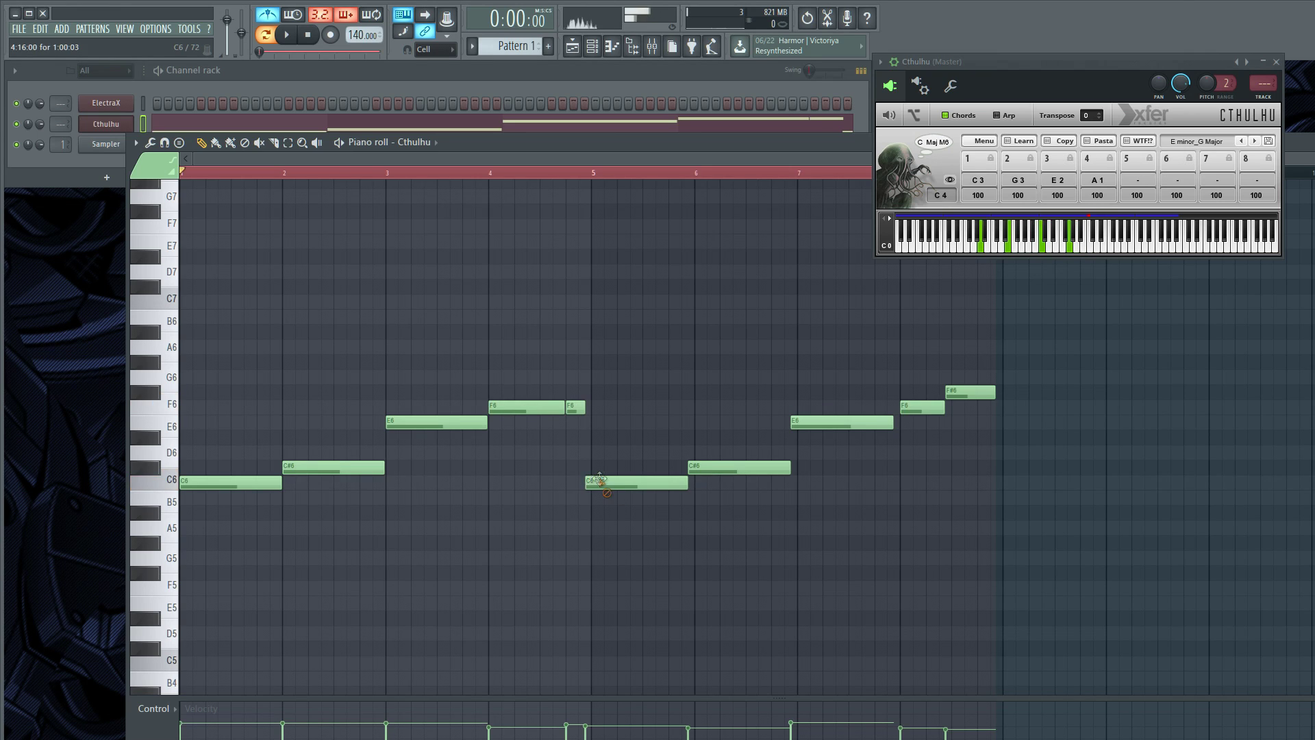
pyautogui.rightClick(694, 467)
pyautogui.click(692, 467)
pyautogui.moveTo(725, 464); pyautogui.dragTo(736, 464)
pyautogui.rightClick(792, 424)
pyautogui.click(799, 420)
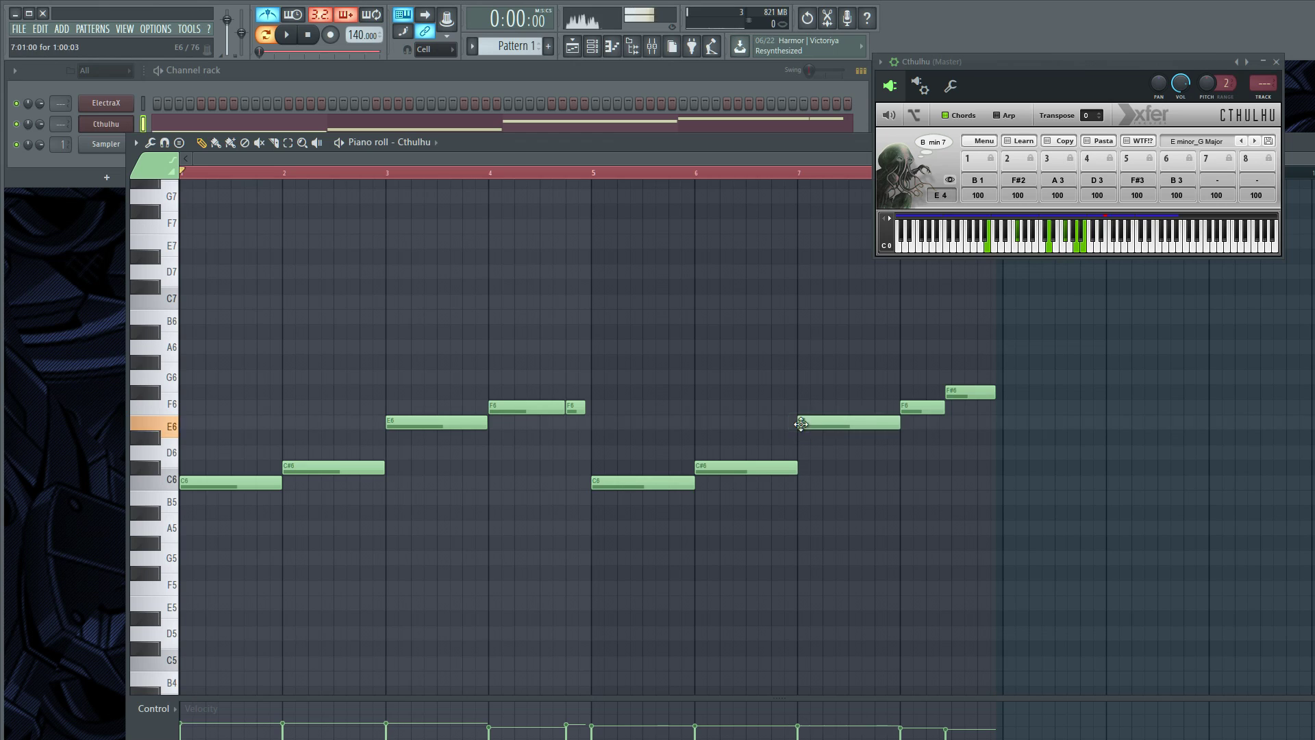
pyautogui.rightClick(957, 391)
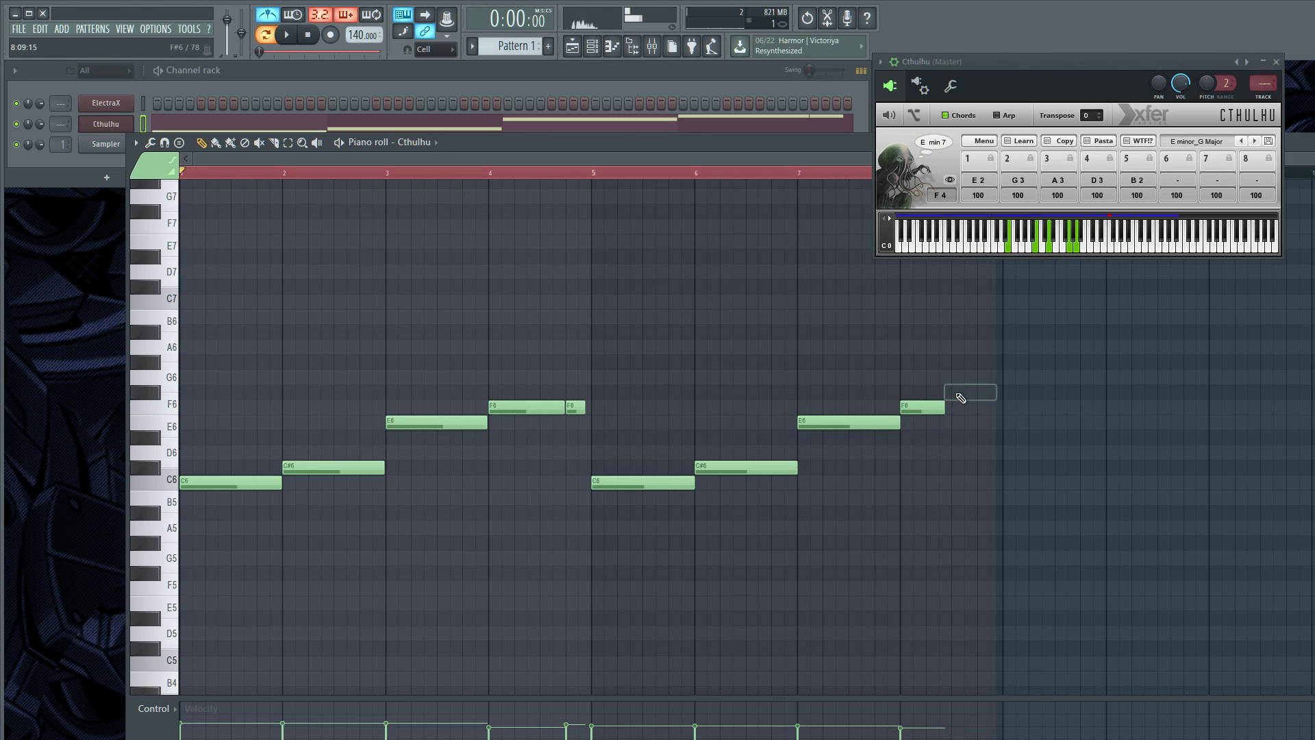
pyautogui.click(956, 392)
pyautogui.click(1011, 393)
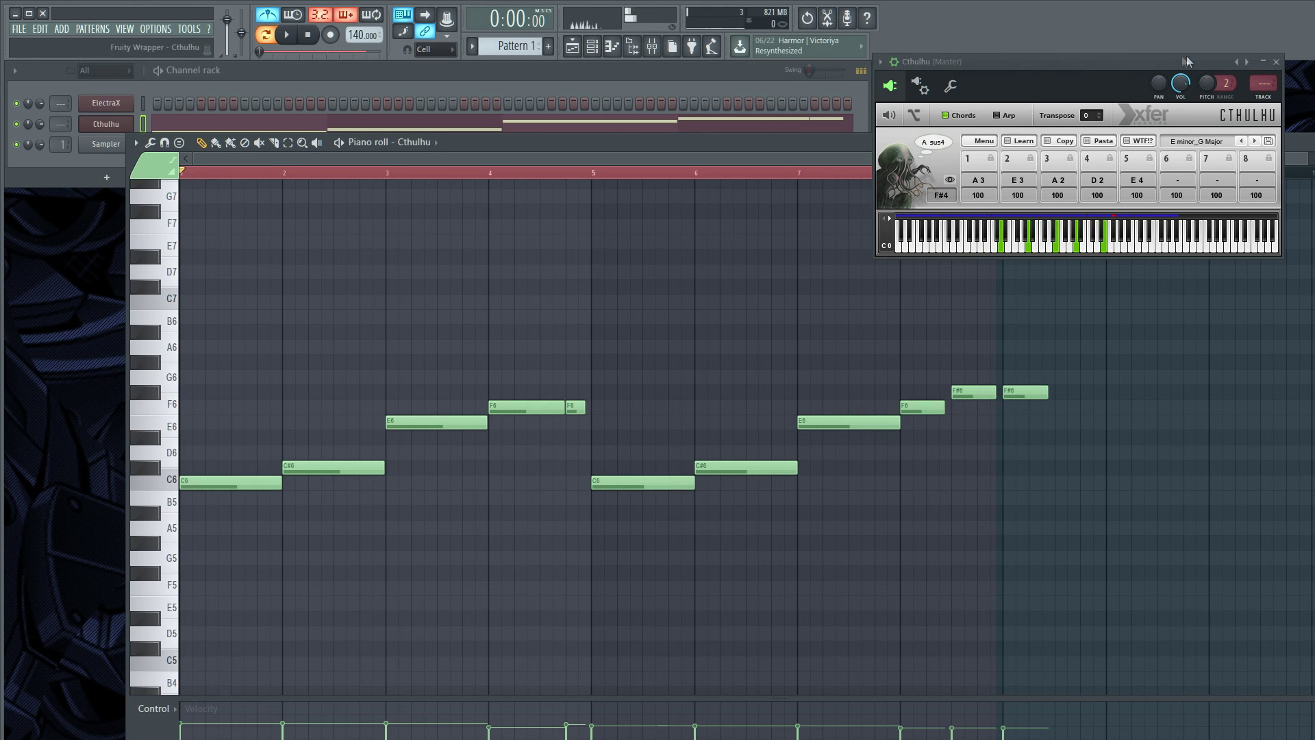
# Select bars 1 to 8, lengthen the notes to close the gaps up to bar 9, and delete the extra F#6 at bar 9.
pyautogui.moveTo(810, 143); pyautogui.dragTo(712, 255)
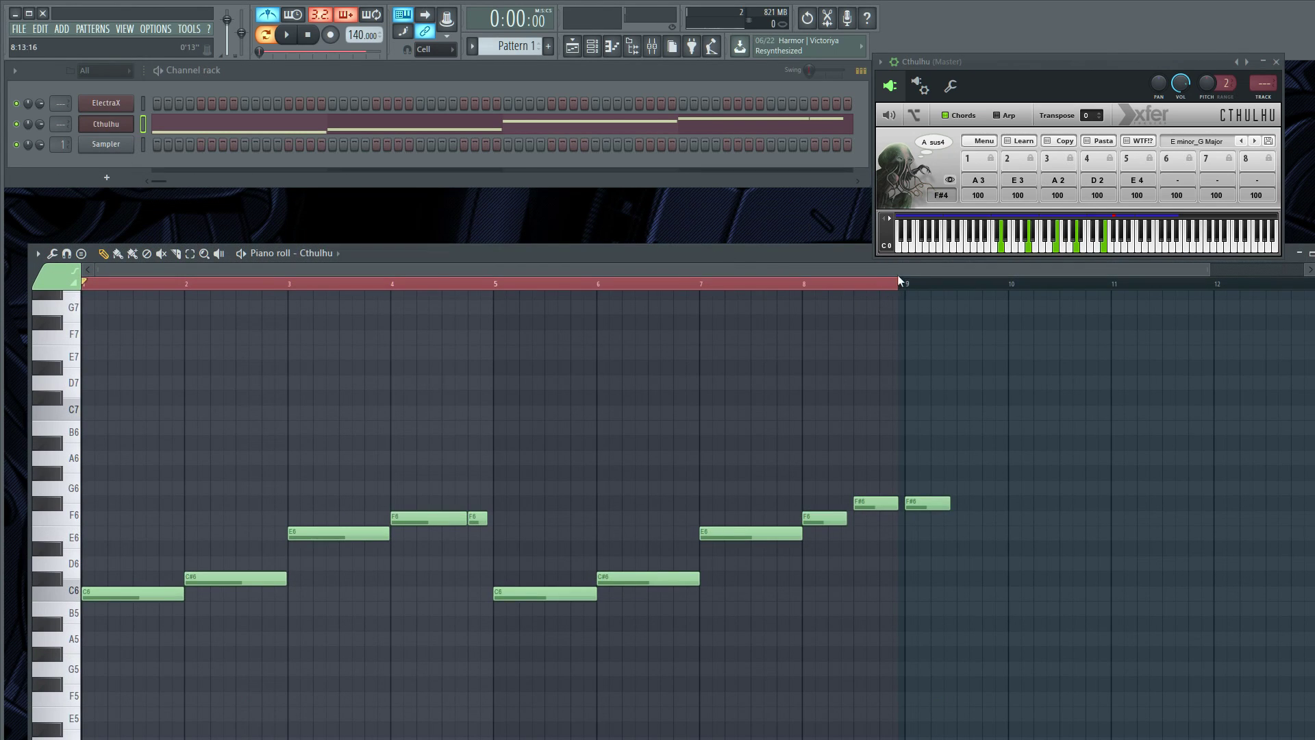
pyautogui.moveTo(899, 282); pyautogui.dragTo(905, 285)
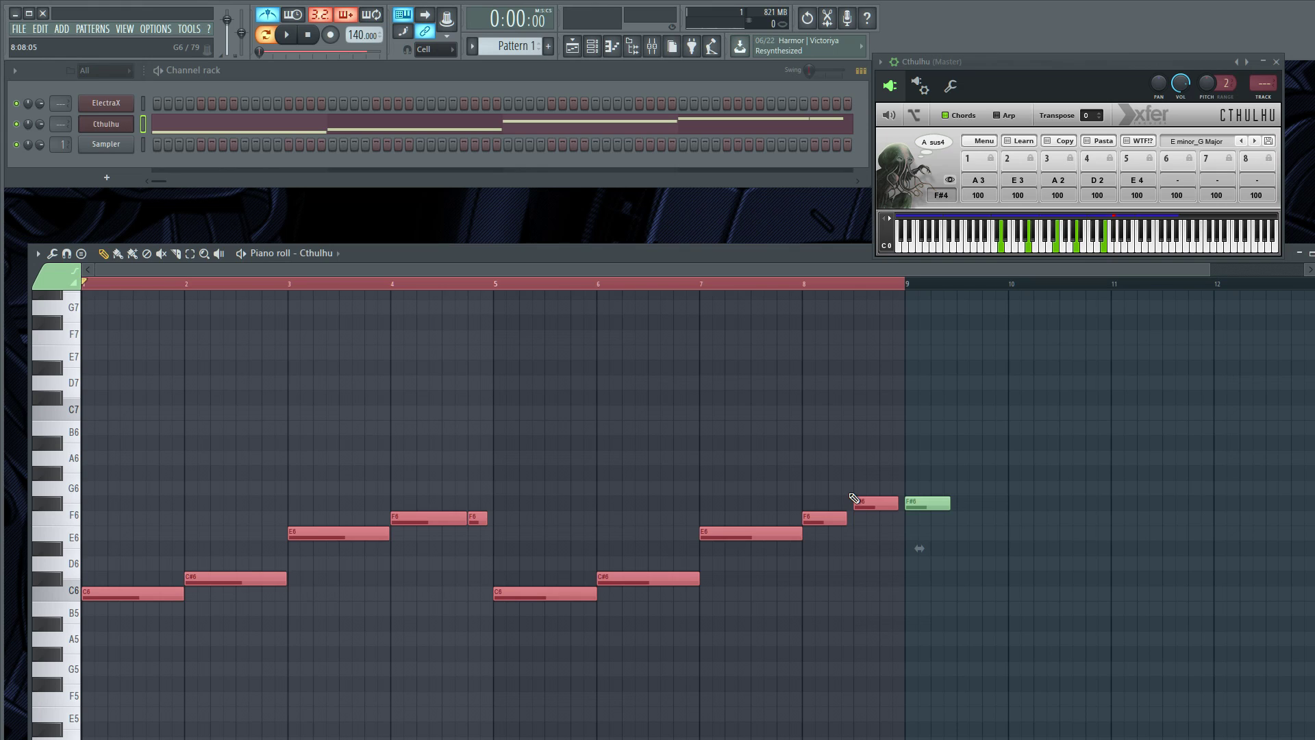
pyautogui.moveTo(919, 548); pyautogui.dragTo(925, 548)
pyautogui.rightClick(947, 500)
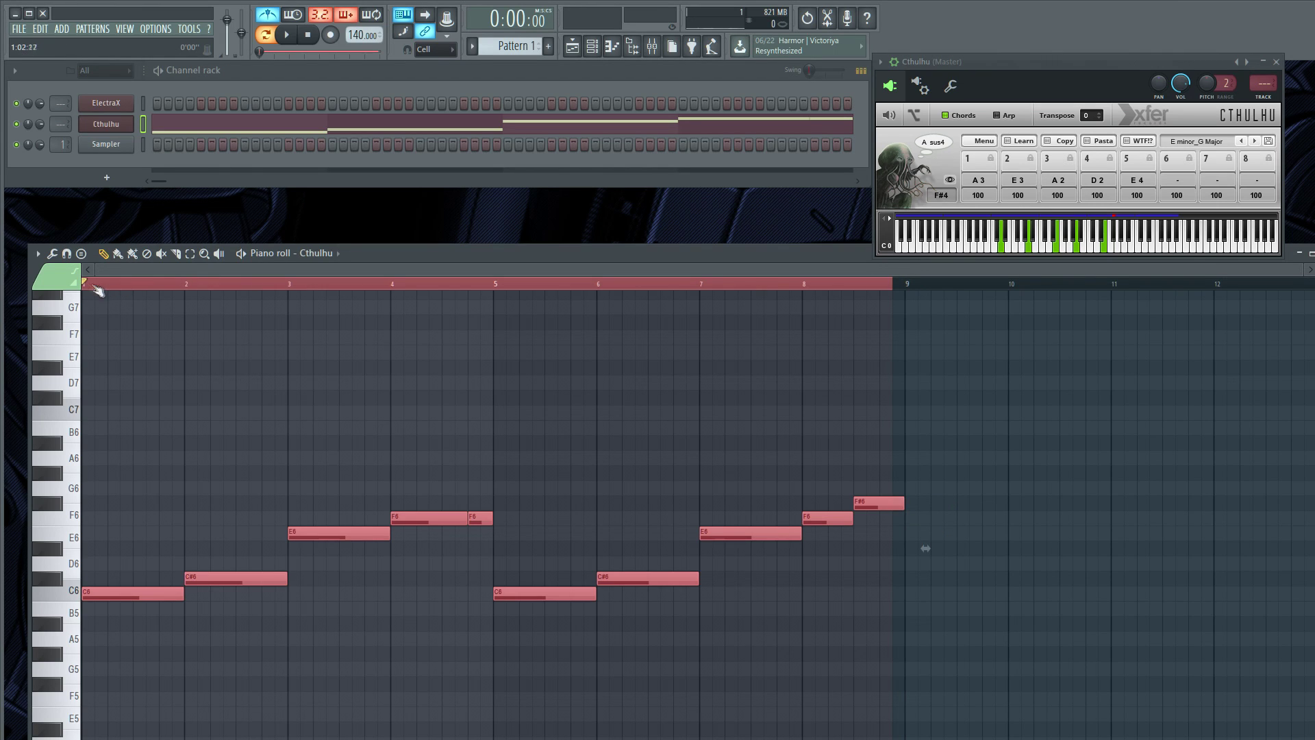
# Select all notes in the Cthulhu pattern and raise their velocities together.
pyautogui.click(88, 286)
pyautogui.hotkey('ctrl', 'a')
pyautogui.moveTo(628, 270); pyautogui.dragTo(644, 144)
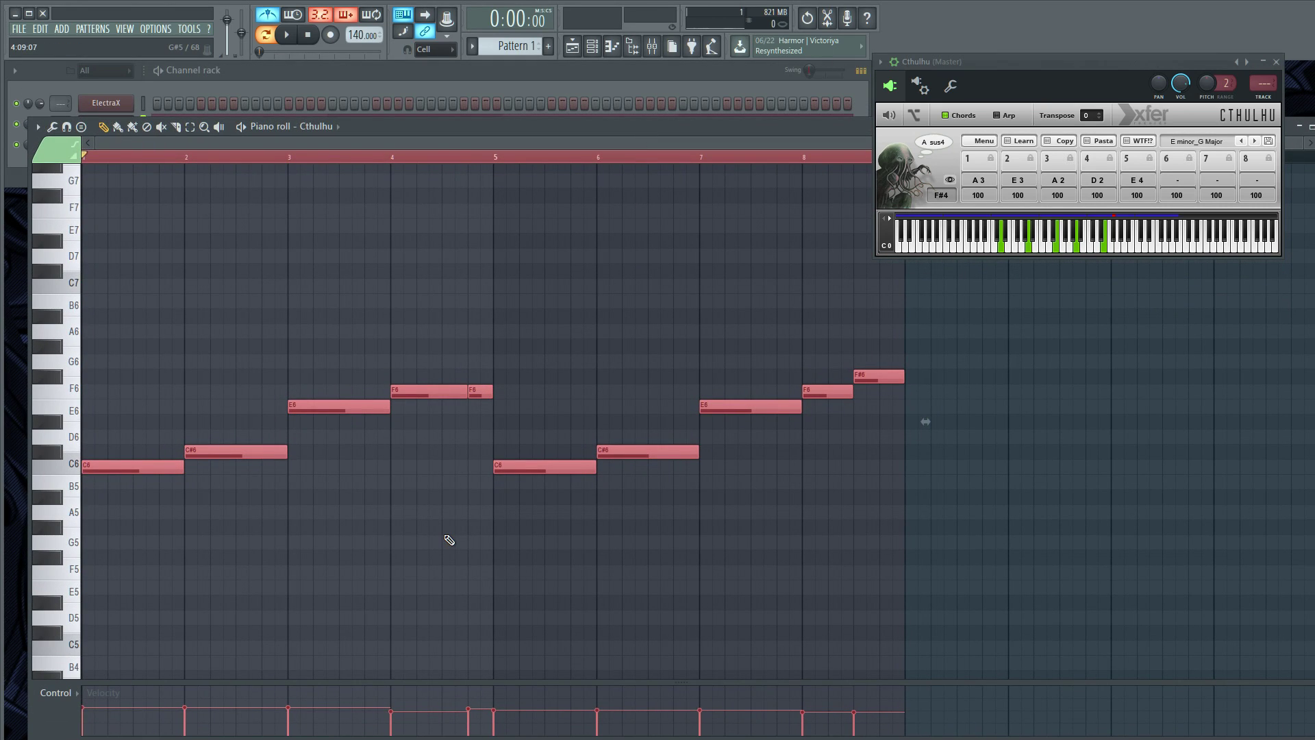
pyautogui.scroll(10, 335, 550)
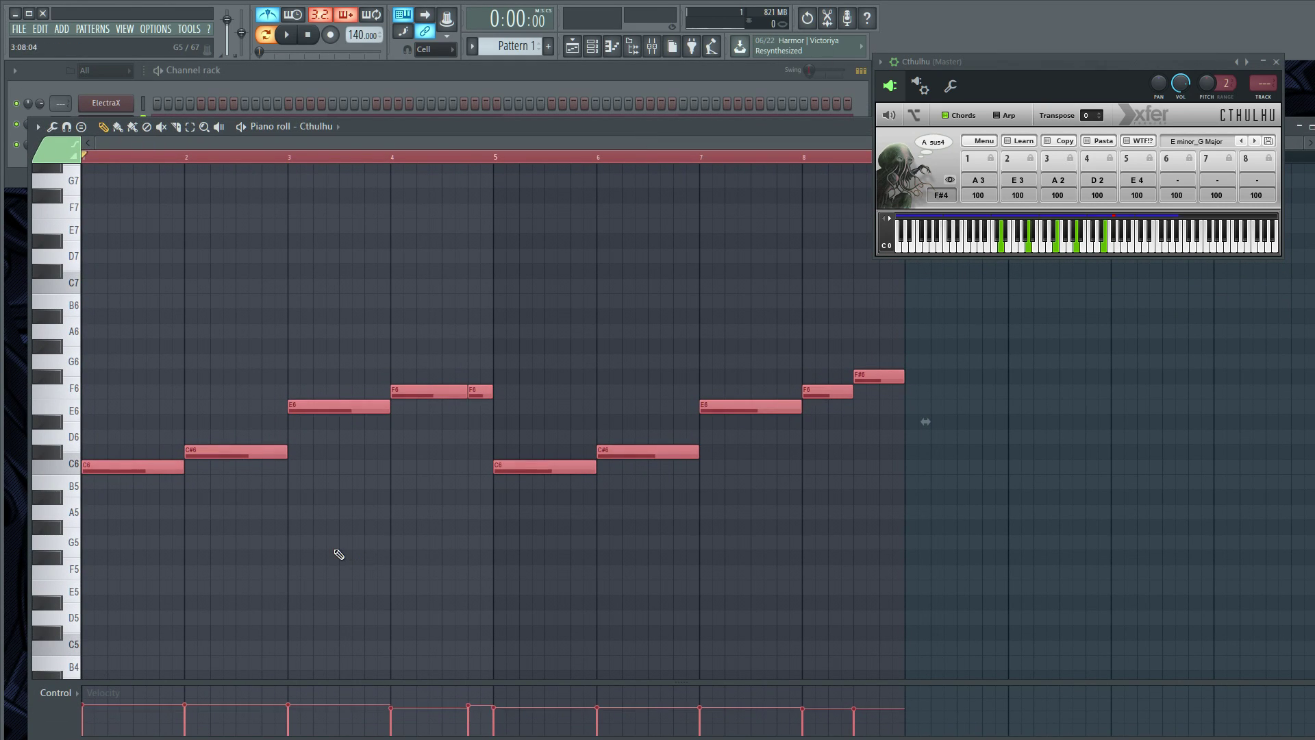
pyautogui.scroll(-4, 310, 596)
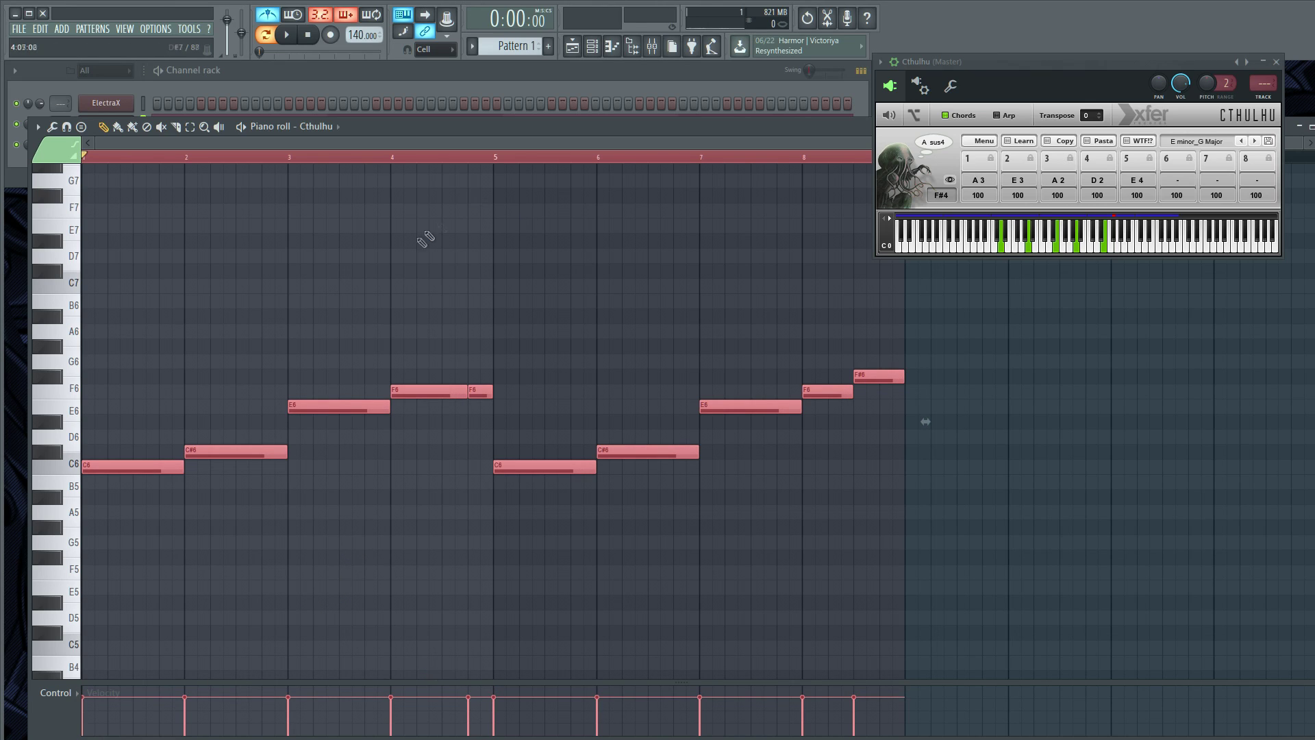
# Play the start of the progression without the metronome, and move the Cthulhu window clear of the notes.
pyautogui.press('space')
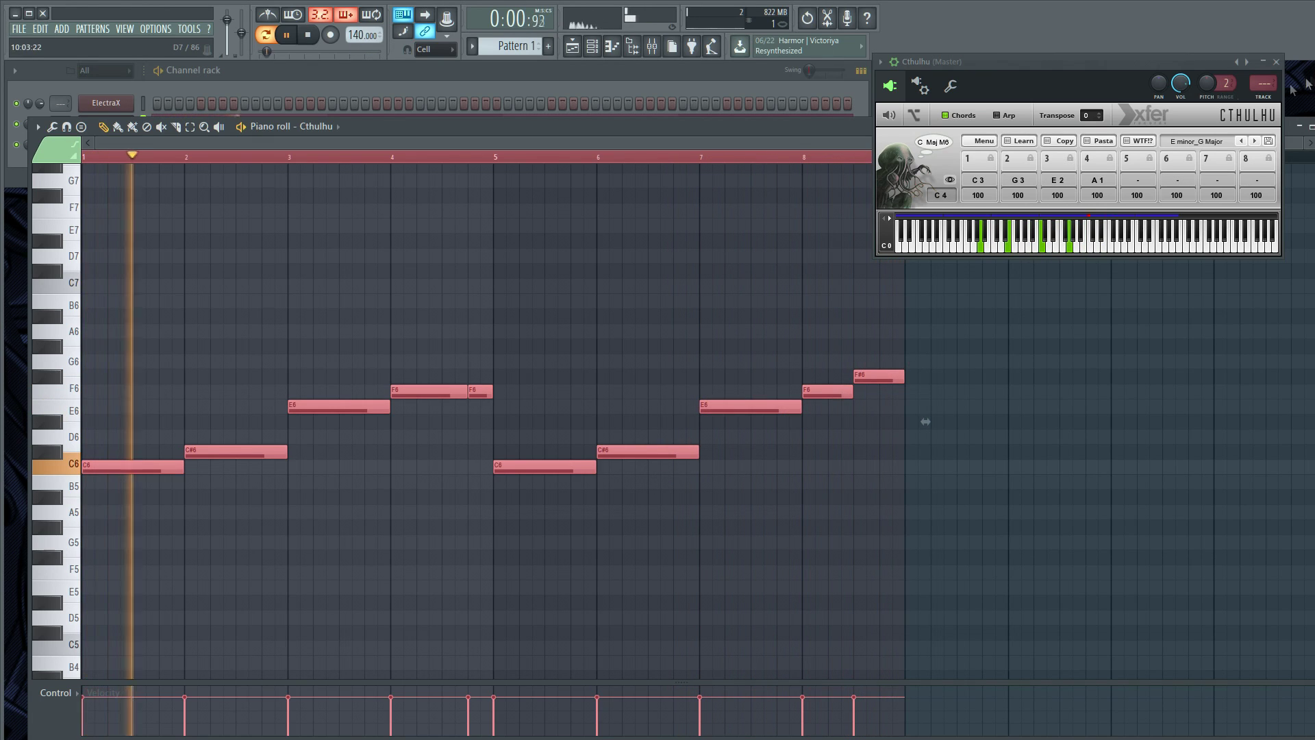
pyautogui.press('space')
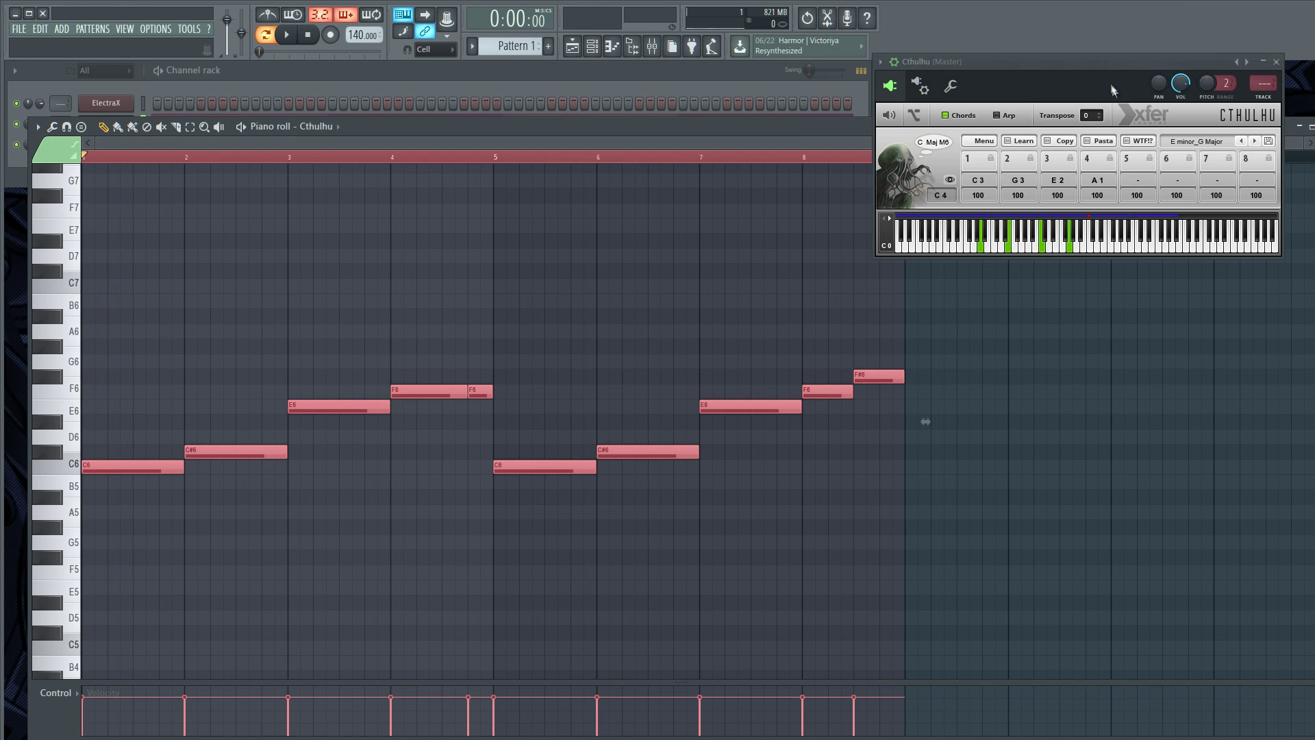
pyautogui.moveTo(1096, 66); pyautogui.dragTo(919, 241)
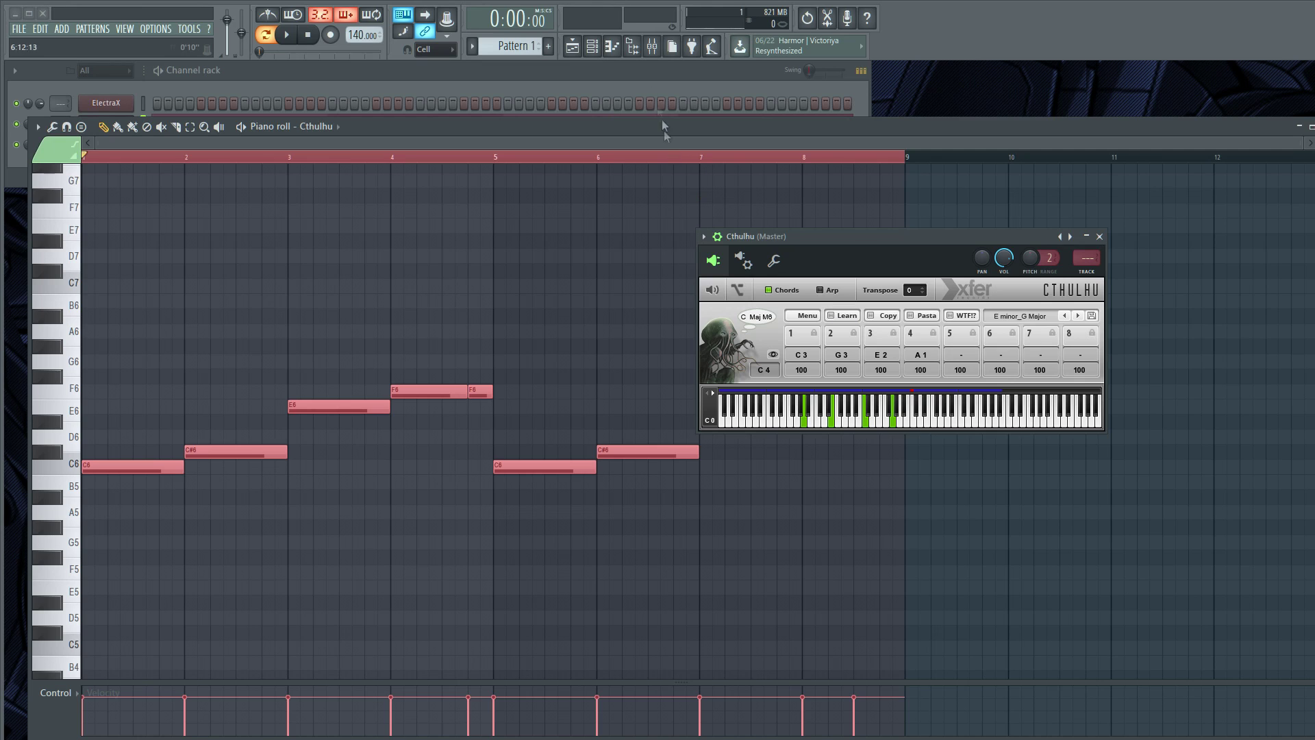
pyautogui.click(485, 72)
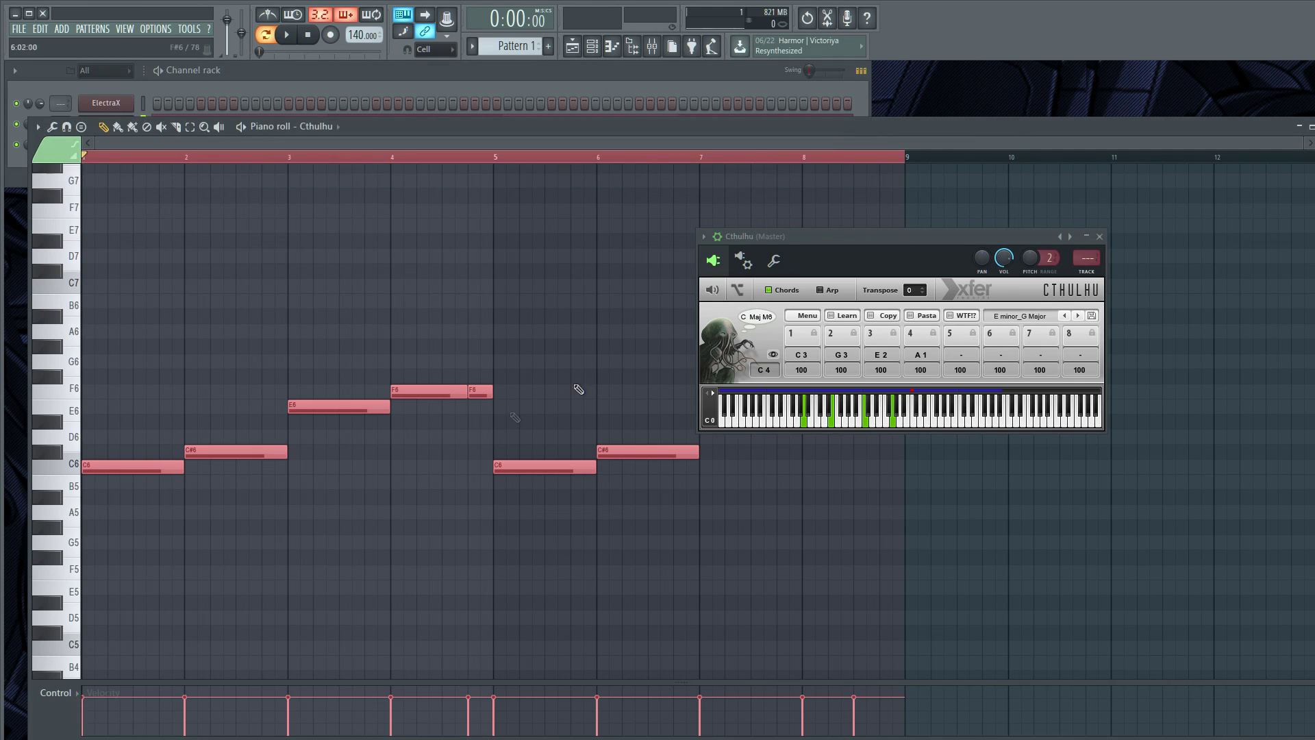
pyautogui.moveTo(849, 237); pyautogui.dragTo(783, 145)
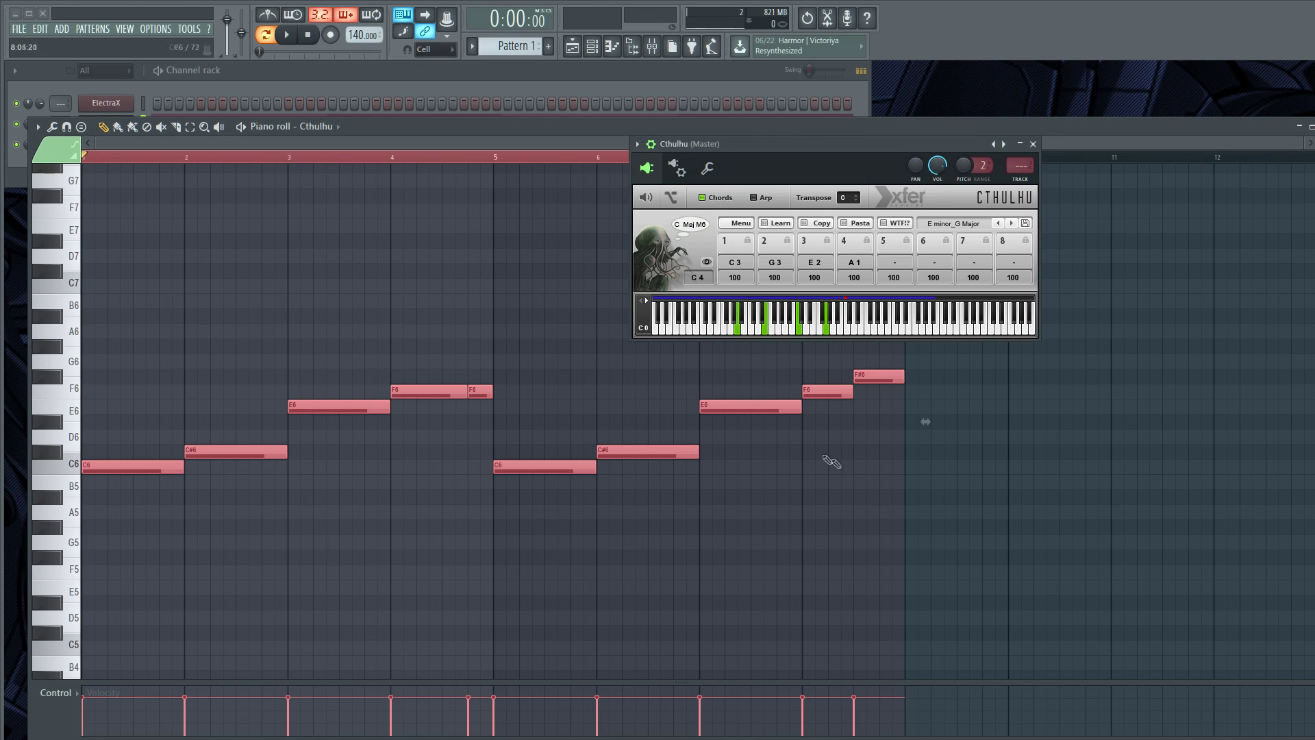
# Open the ElectraX channel's piano roll and close the ElectraX plugin window.
pyautogui.click(356, 72)
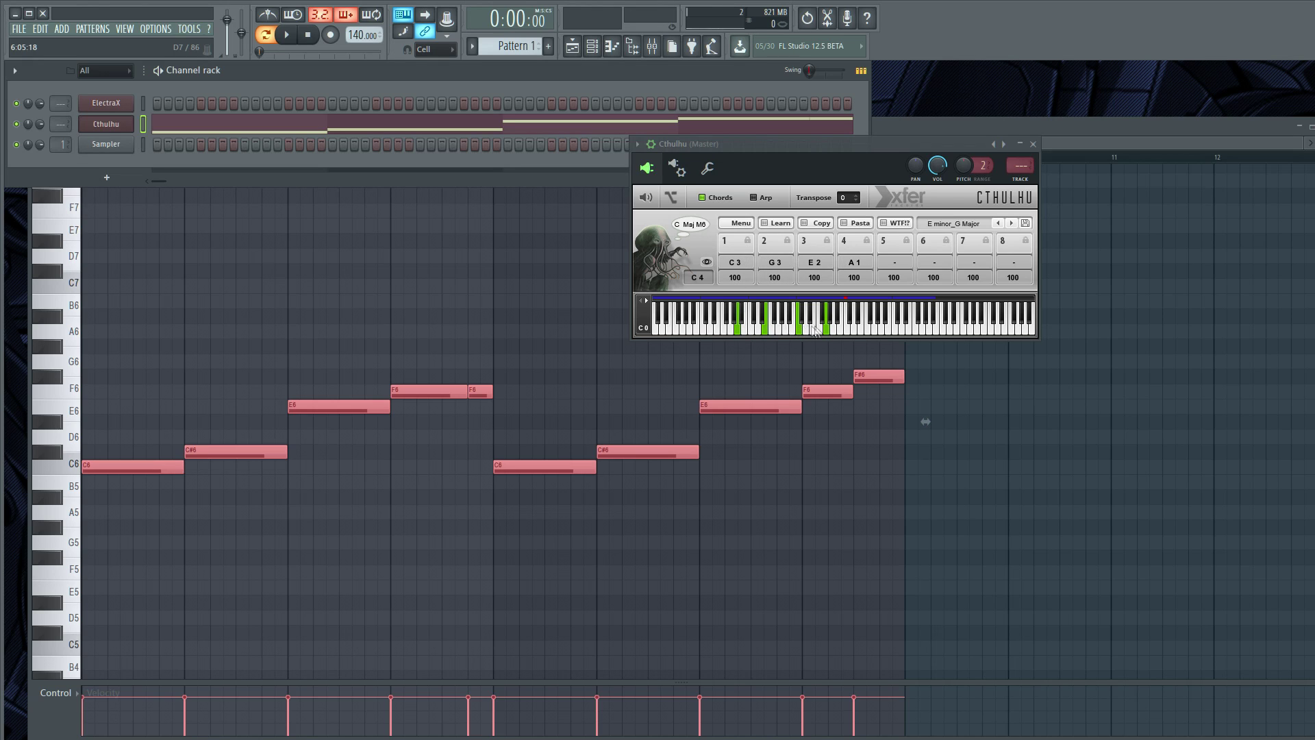
pyautogui.click(133, 107)
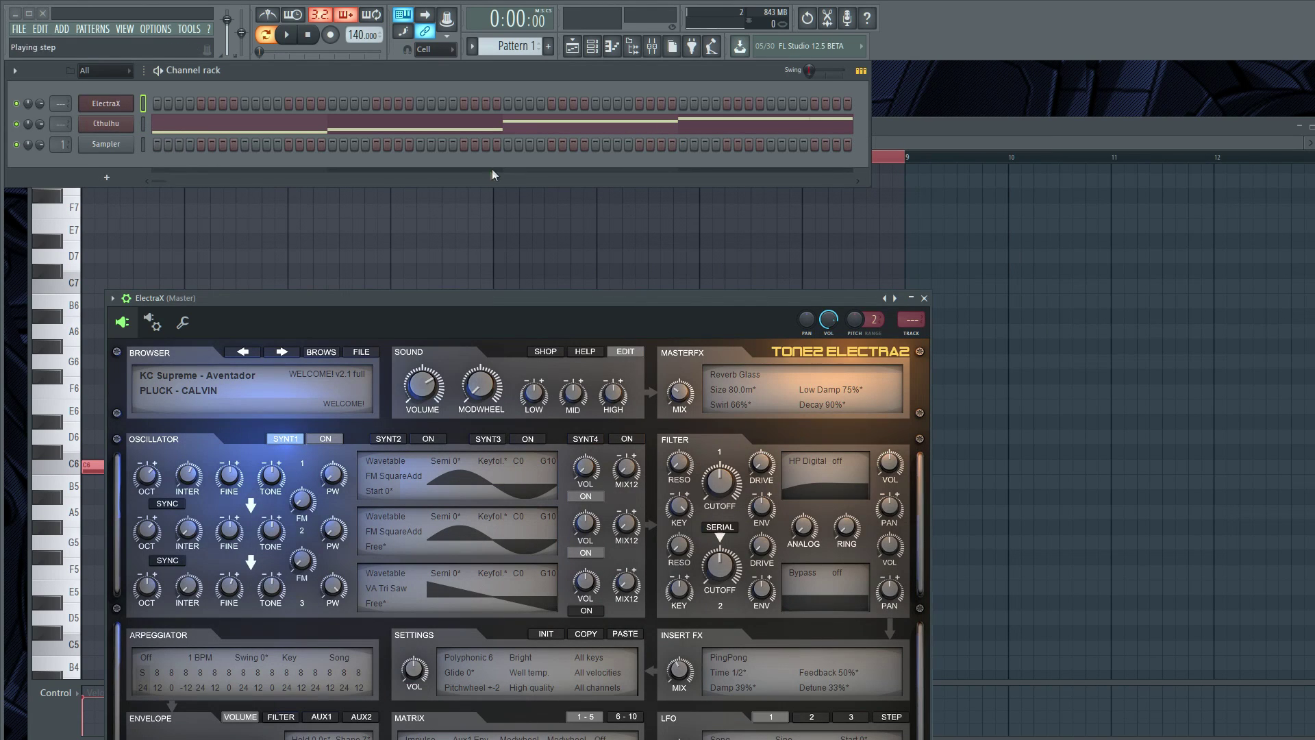
pyautogui.rightClick(128, 105)
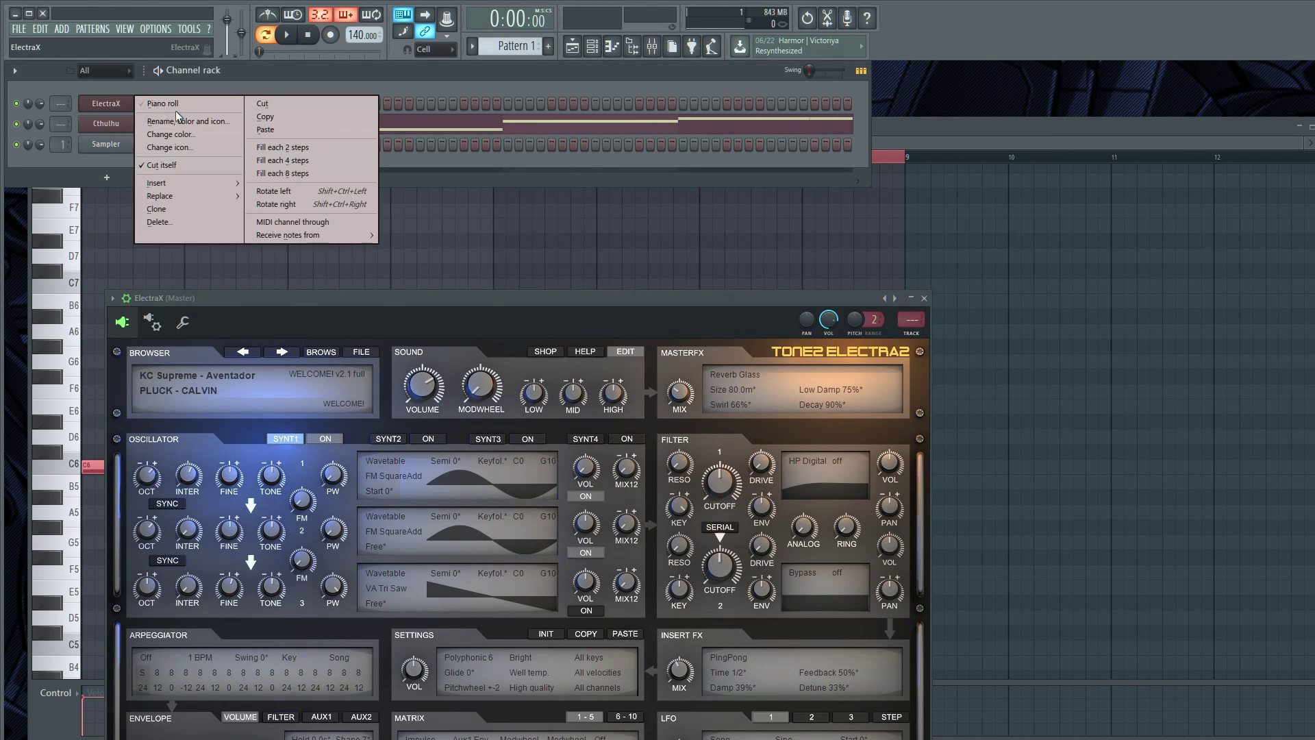
pyautogui.click(175, 108)
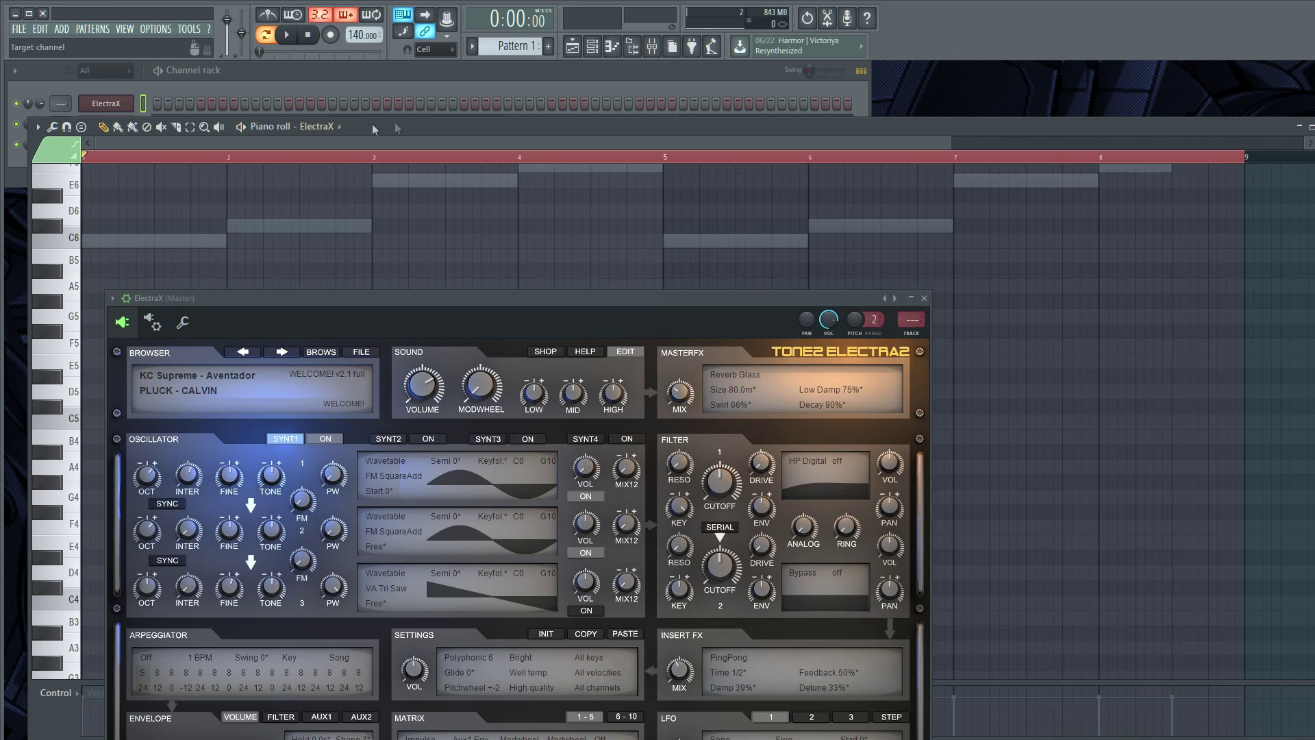
pyautogui.click(924, 298)
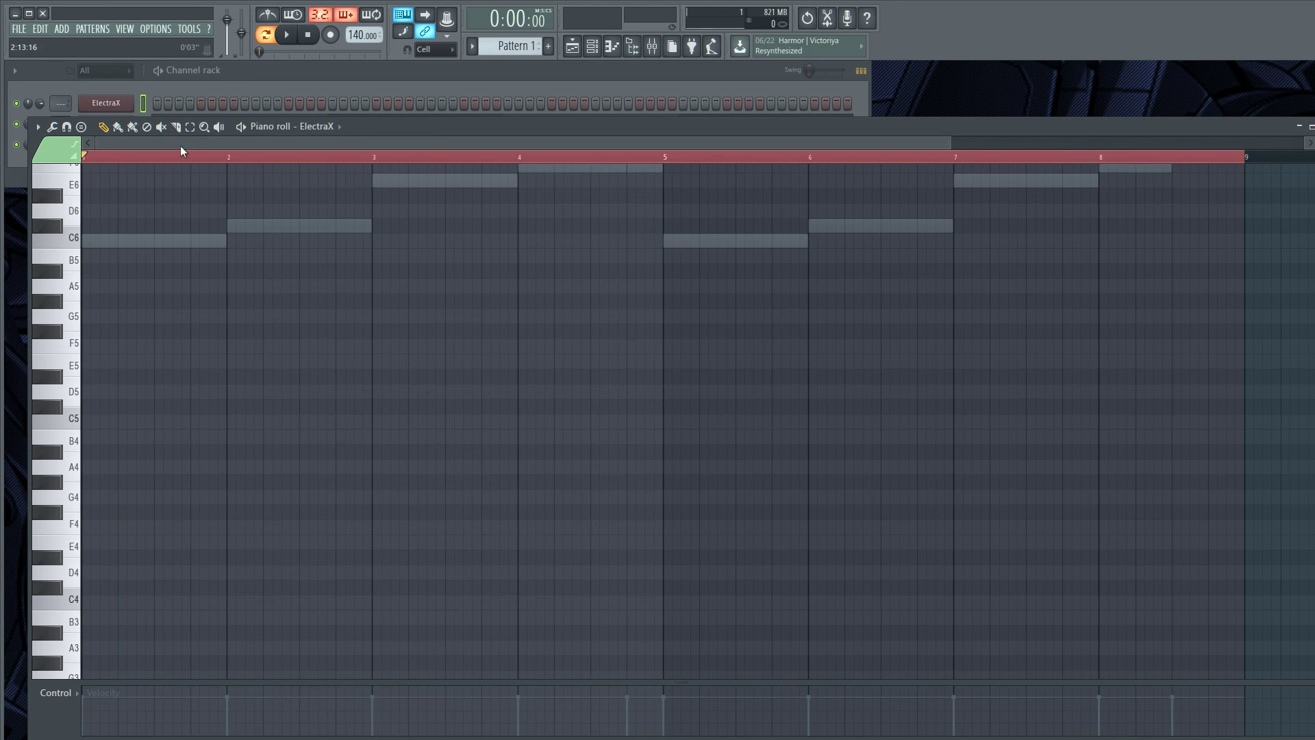
# Reopen the Cthulhu chord display over the ElectraX piano roll and compare its chord with the ghost notes down to C4.
pyautogui.click(237, 79)
pyautogui.click(106, 124)
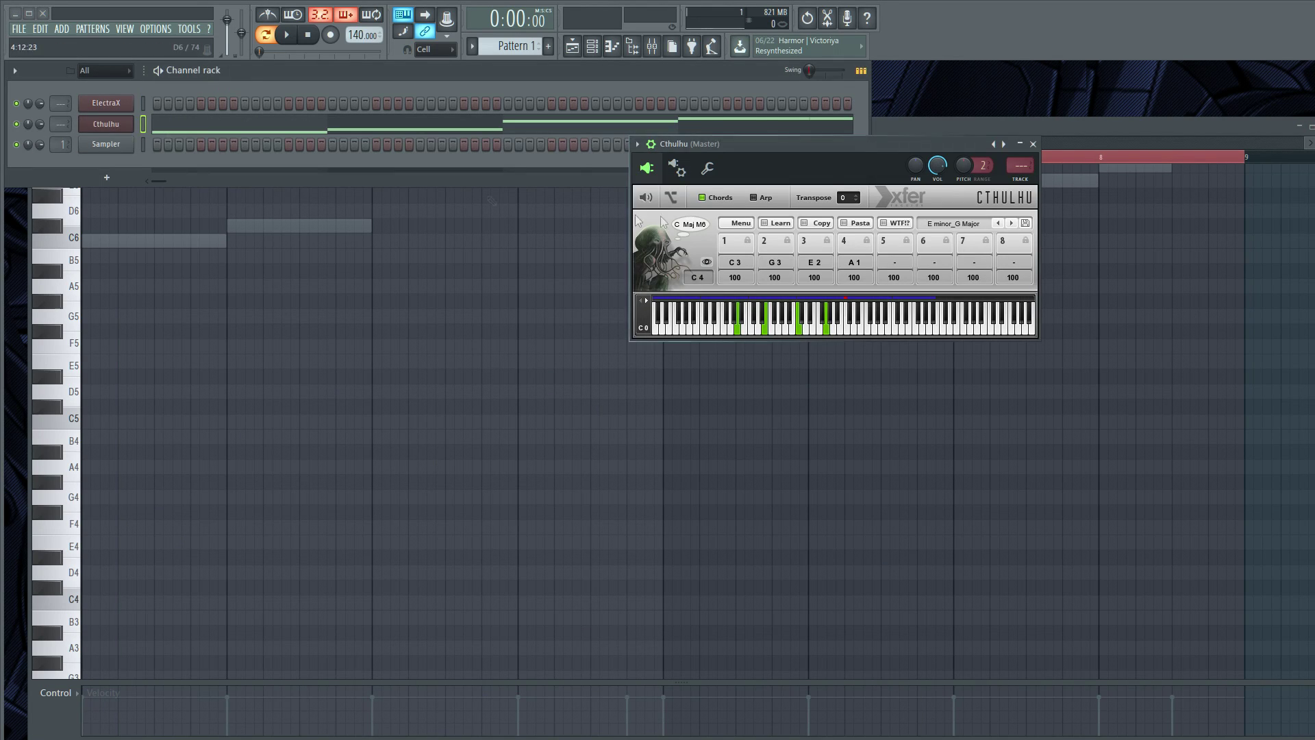
pyautogui.click(986, 126)
pyautogui.scroll(4, 109, 308)
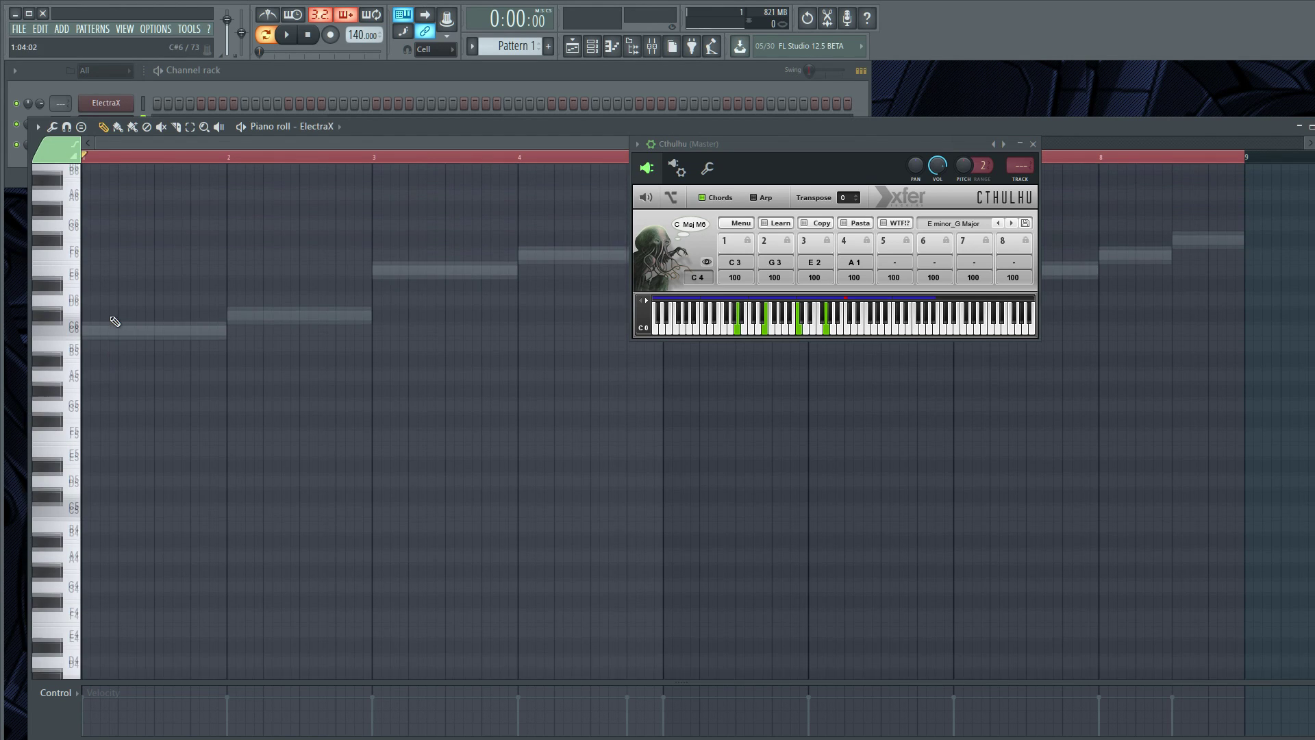
pyautogui.scroll(-3, 130, 507)
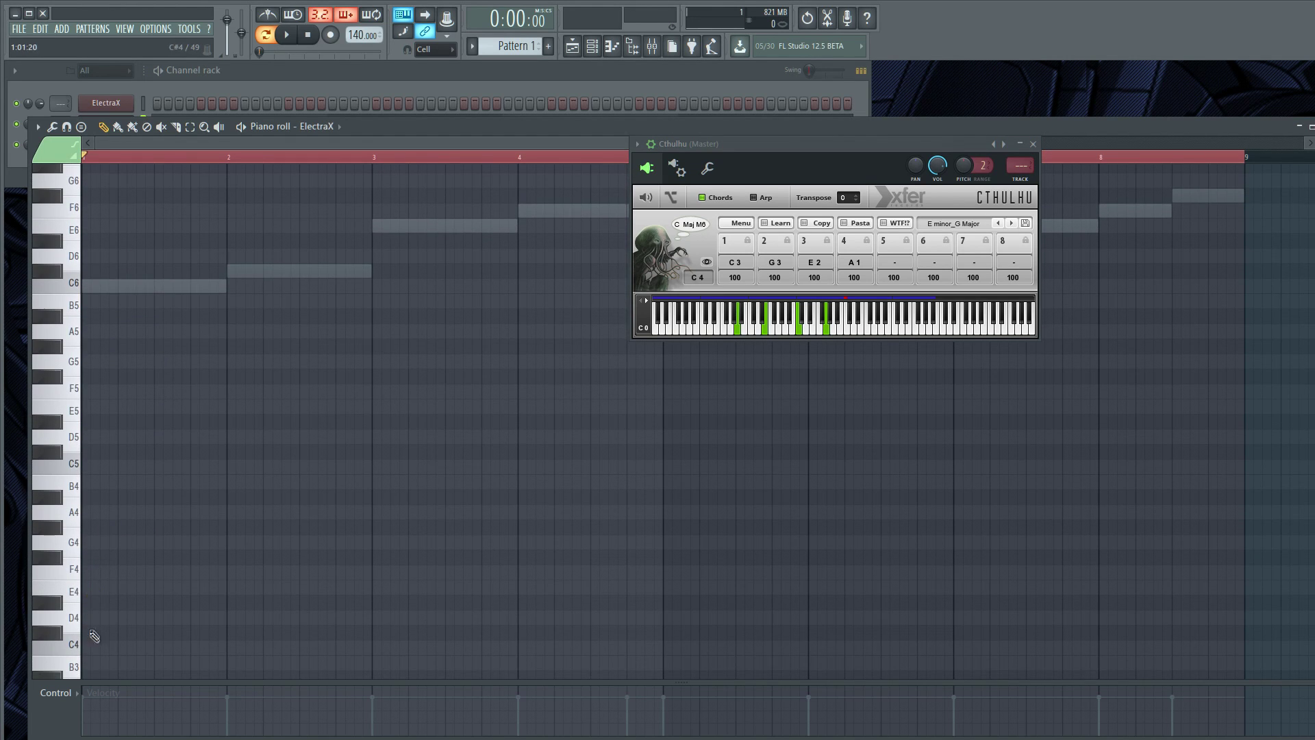
# Draw C3, G3, E2 and A1 notes at the start of bar 1 in ElectraX's piano roll to match Cthulhu's C4 chord.
pyautogui.scroll(-7, 106, 589)
pyautogui.click(99, 602)
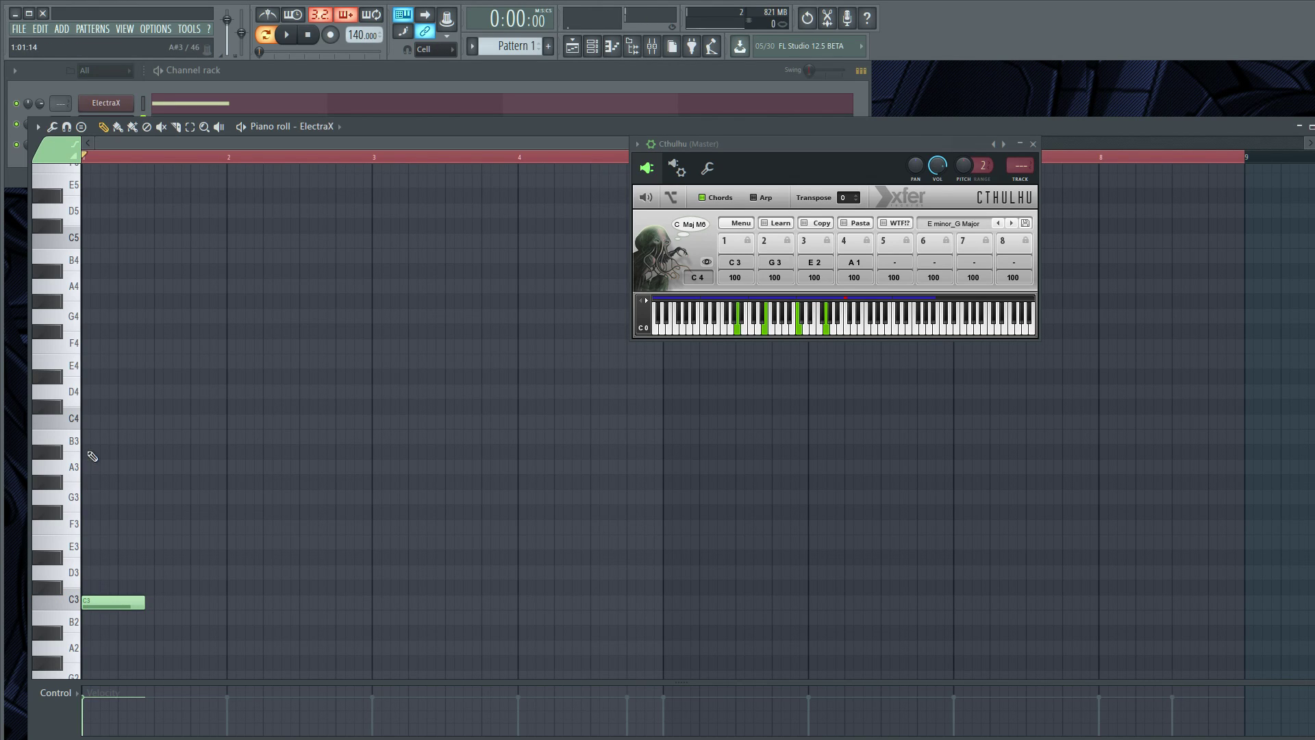
pyautogui.click(96, 503)
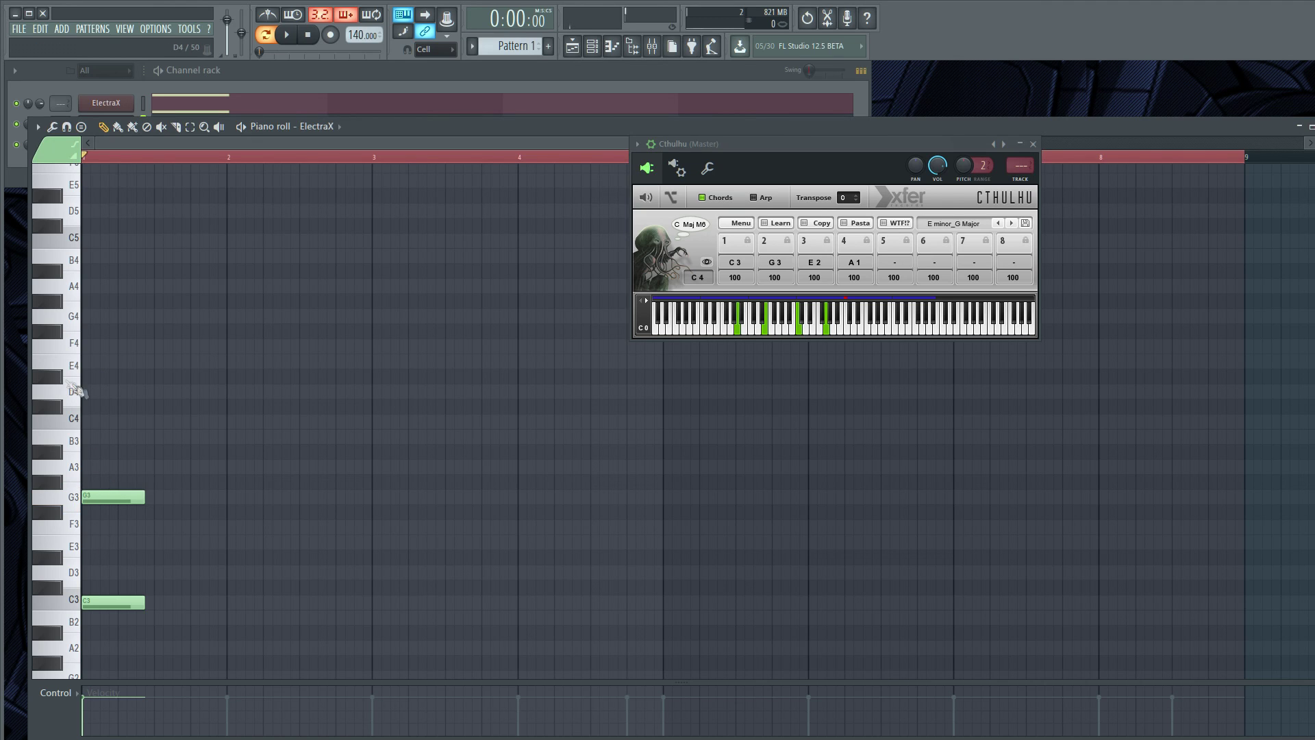
pyautogui.scroll(2, 105, 531)
pyautogui.scroll(-1, 103, 562)
pyautogui.click(96, 630)
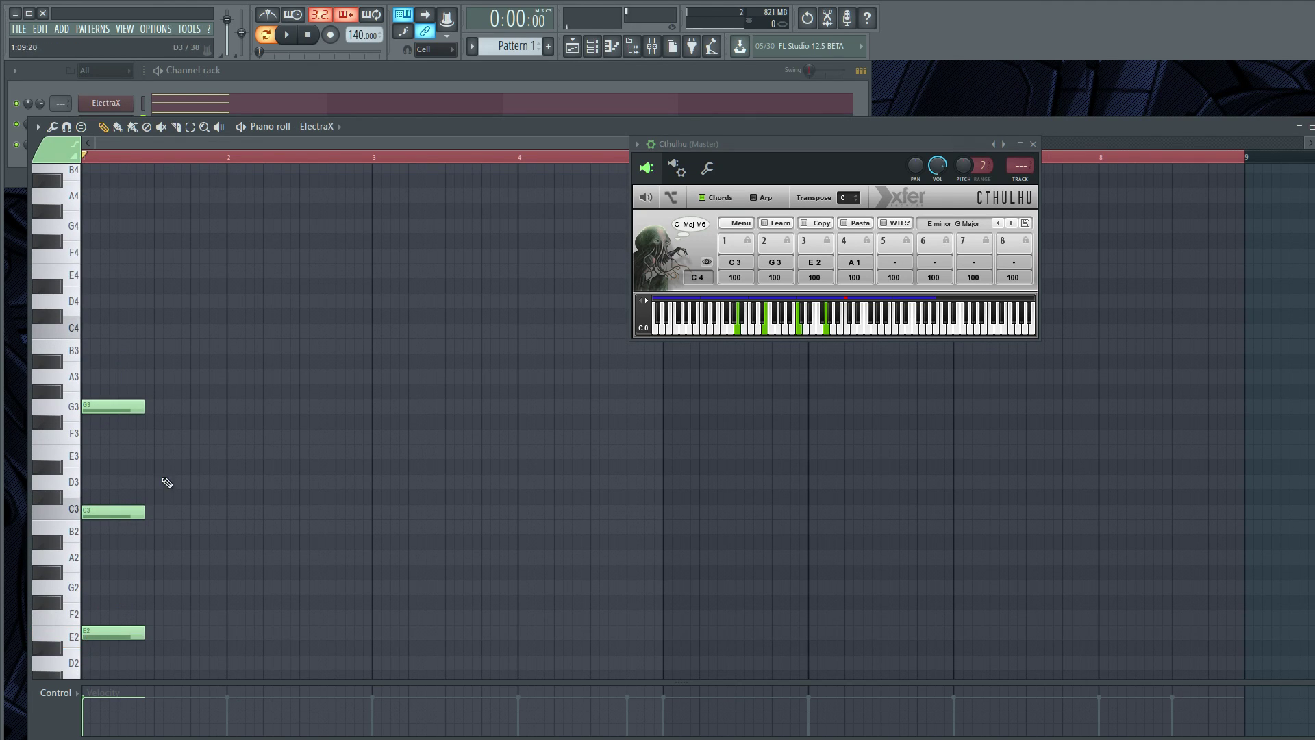
pyautogui.scroll(-1, 157, 519)
pyautogui.scroll(-6, 157, 519)
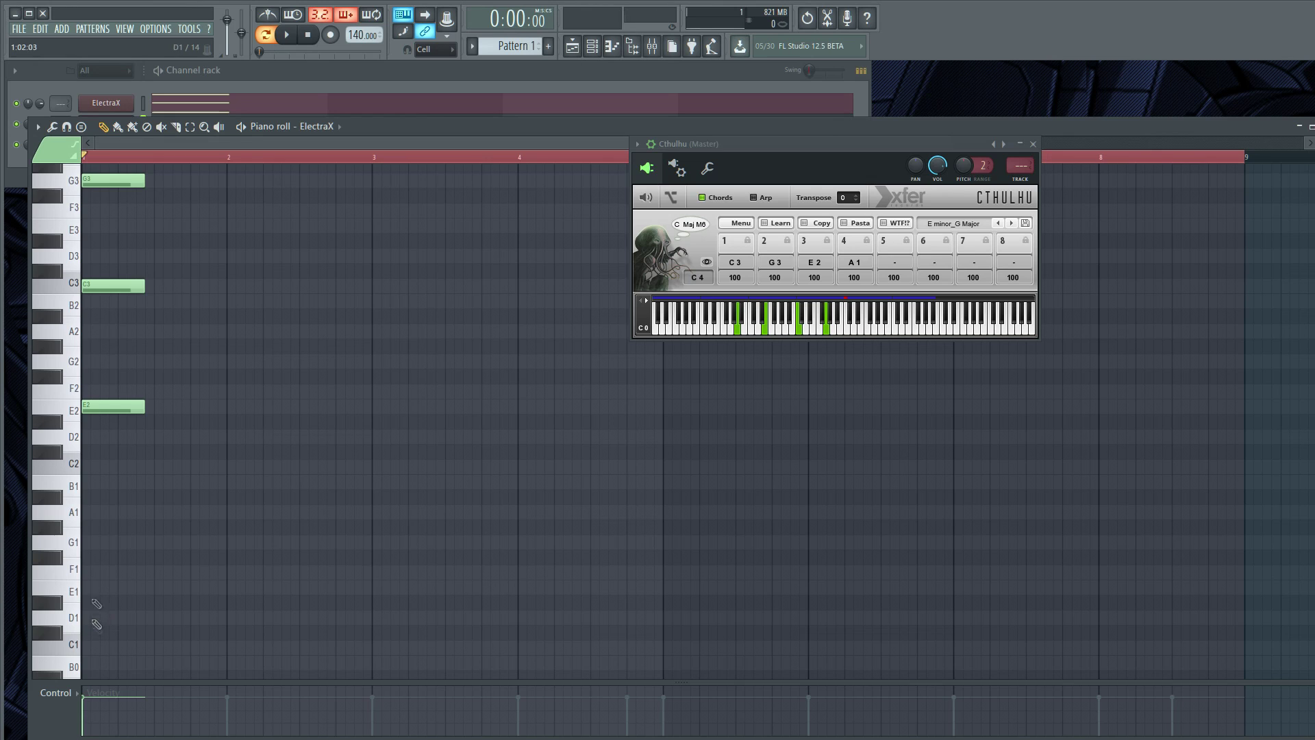
pyautogui.click(96, 516)
pyautogui.scroll(4, 162, 534)
# Select the four ElectraX chord notes, transpose them up two octaves, and play the result.
pyautogui.click(273, 73)
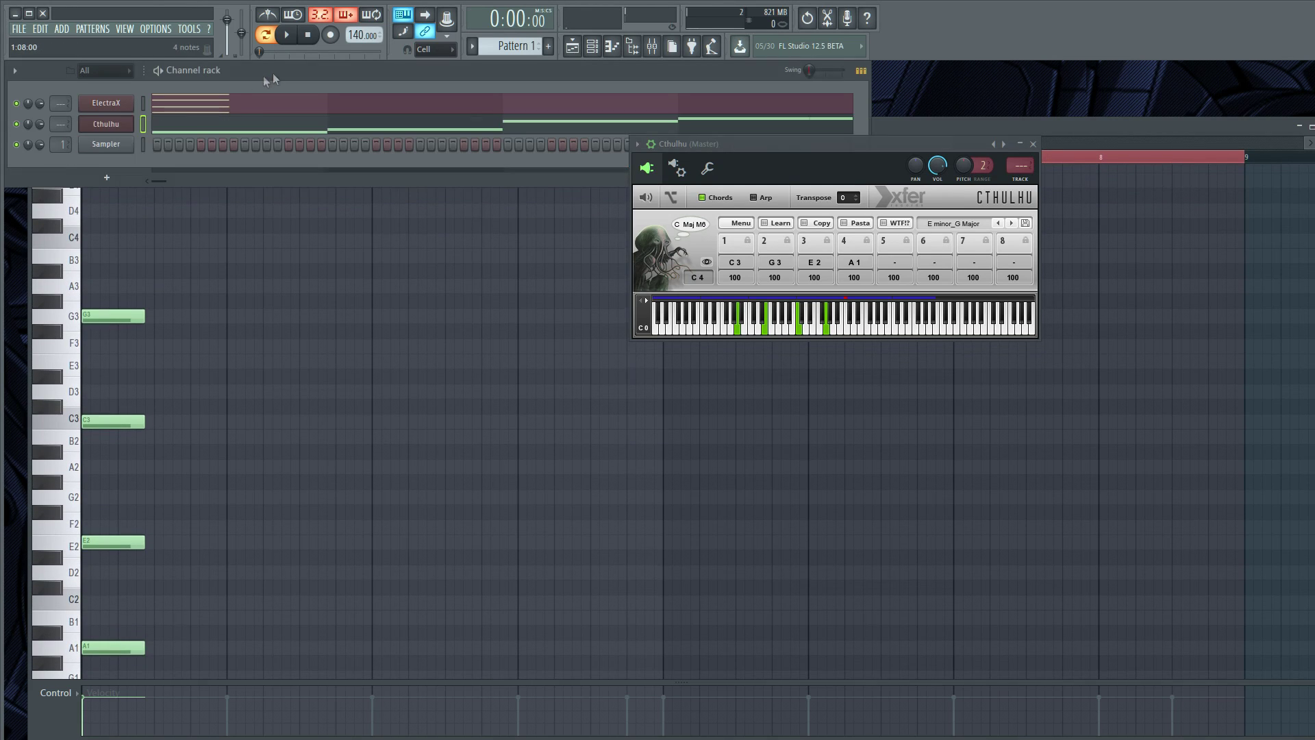
pyautogui.click(933, 126)
pyautogui.click(193, 128)
pyautogui.moveTo(100, 249); pyautogui.dragTo(138, 728)
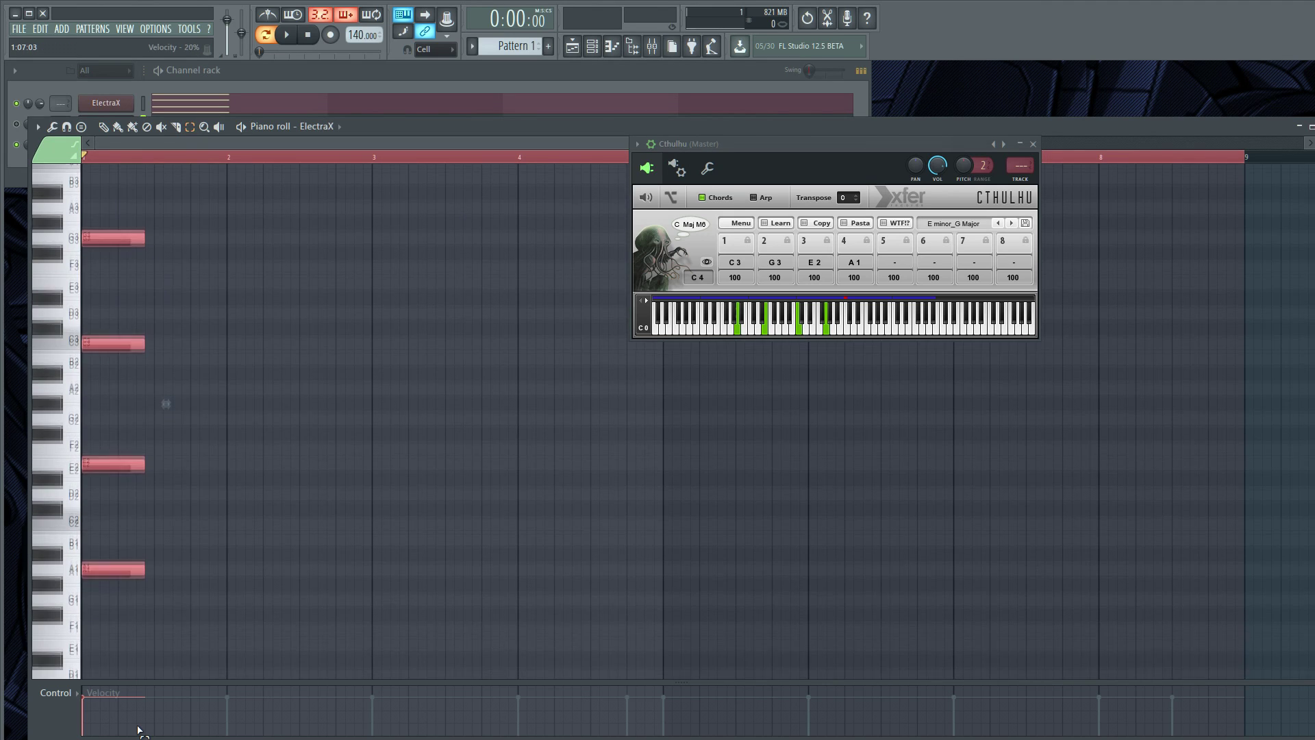
pyautogui.hotkey('ctrl', 'Up')
pyautogui.hotkey('ctrl', 'Up')
pyautogui.press('space')
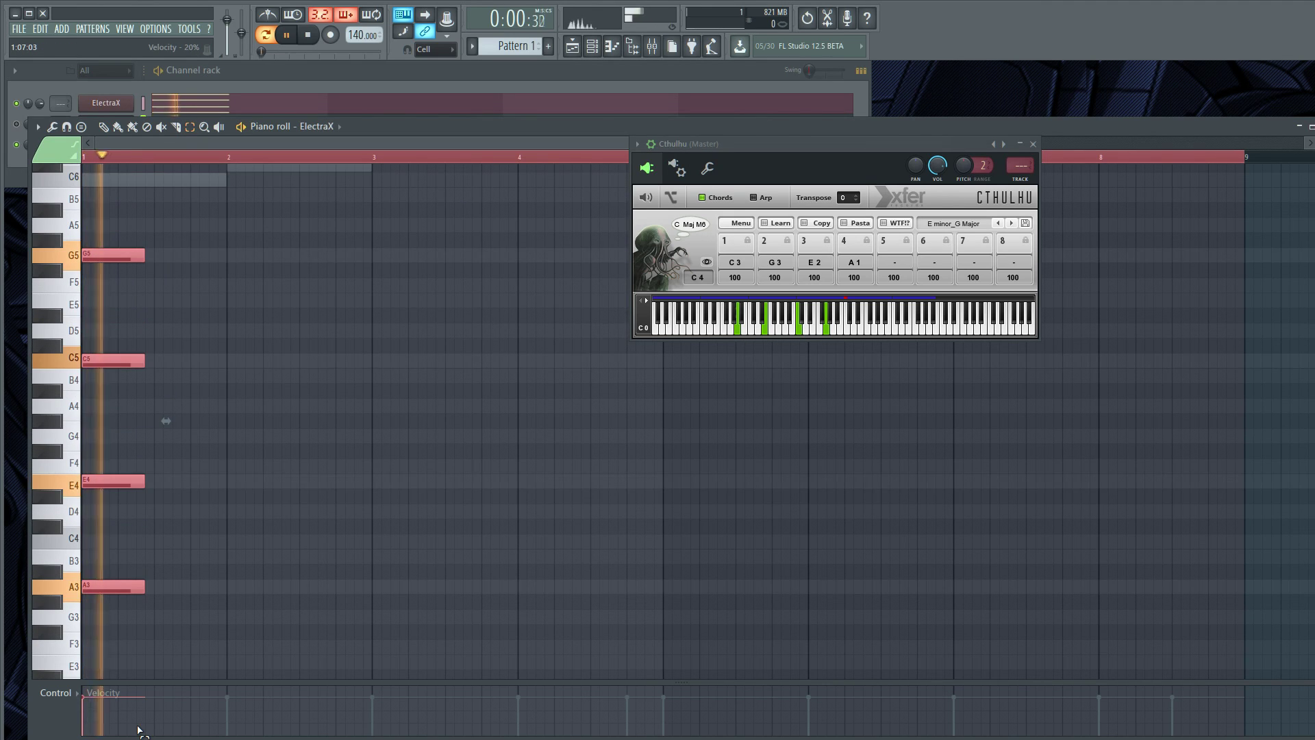
pyautogui.press('space')
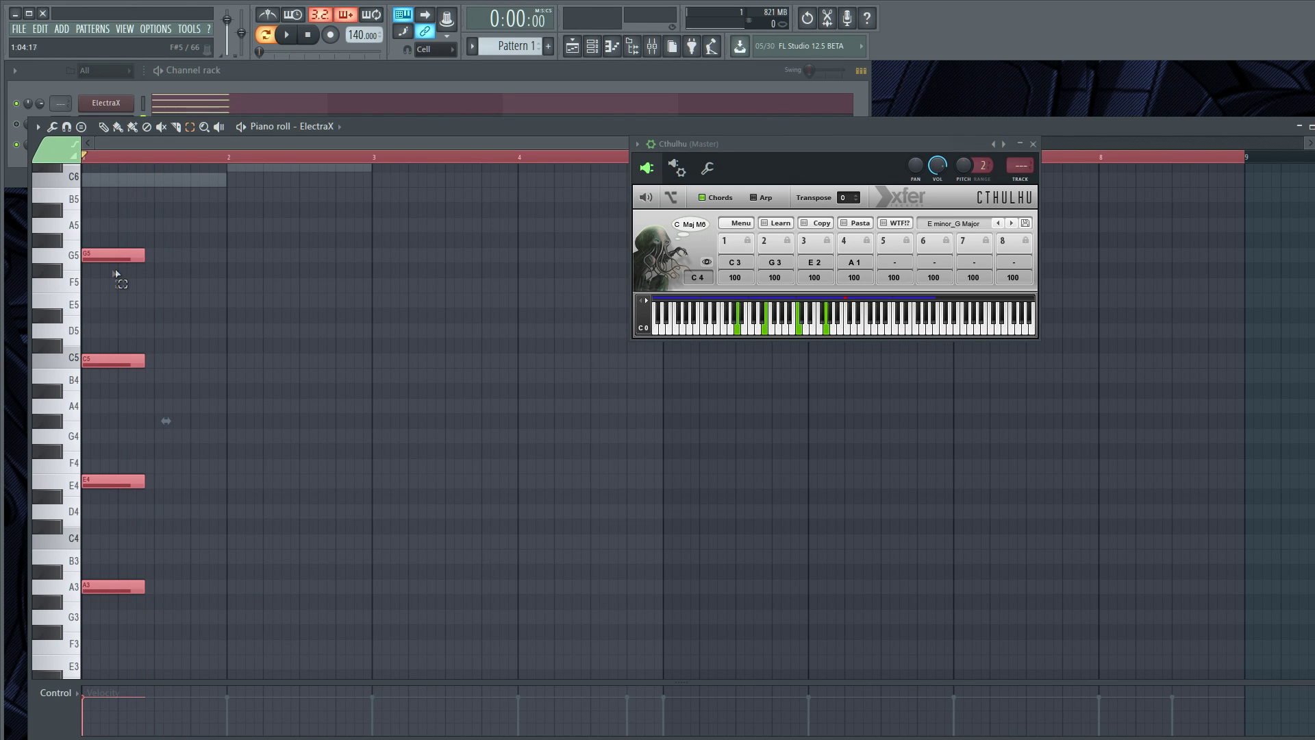
# Select only the ElectraX channel in the channel rack and clear its hand-drawn chord notes.
pyautogui.click(232, 89)
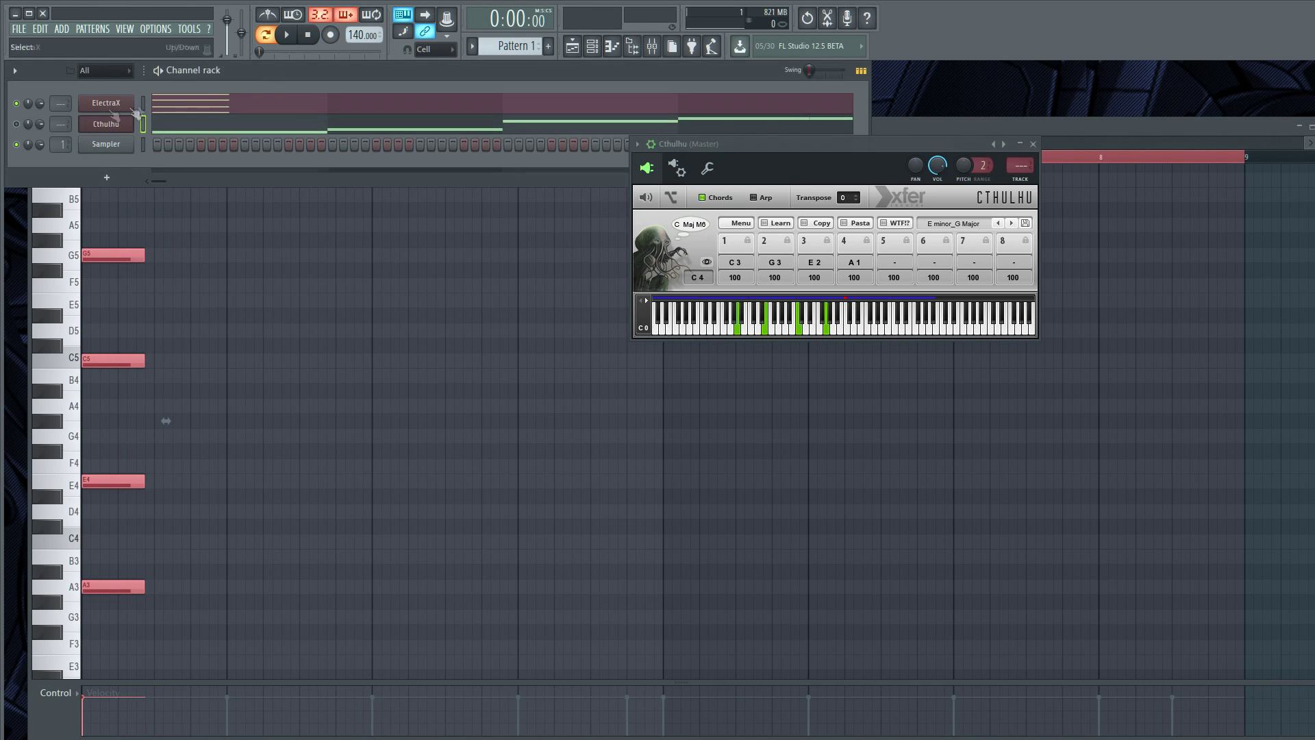
pyautogui.click(144, 104)
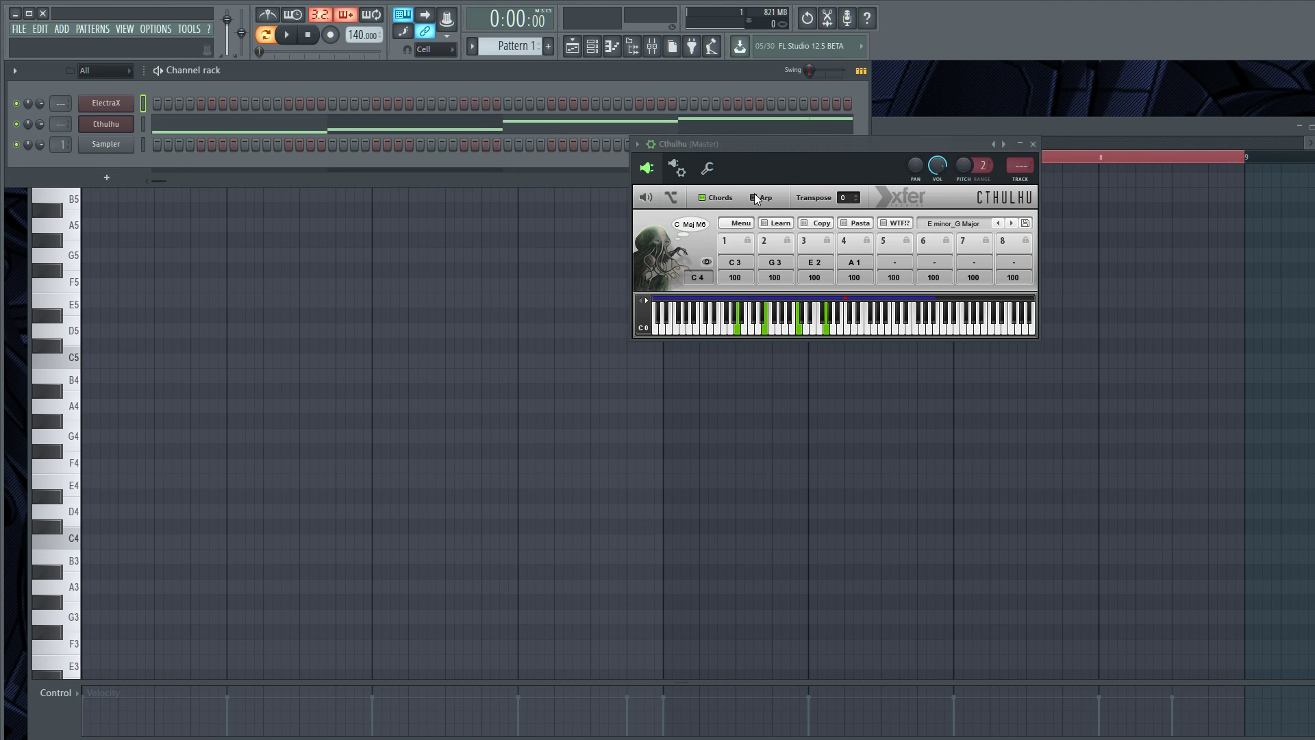
# Turn on Cthulhu's Arp section and briefly play the progression through it.
pyautogui.click(756, 199)
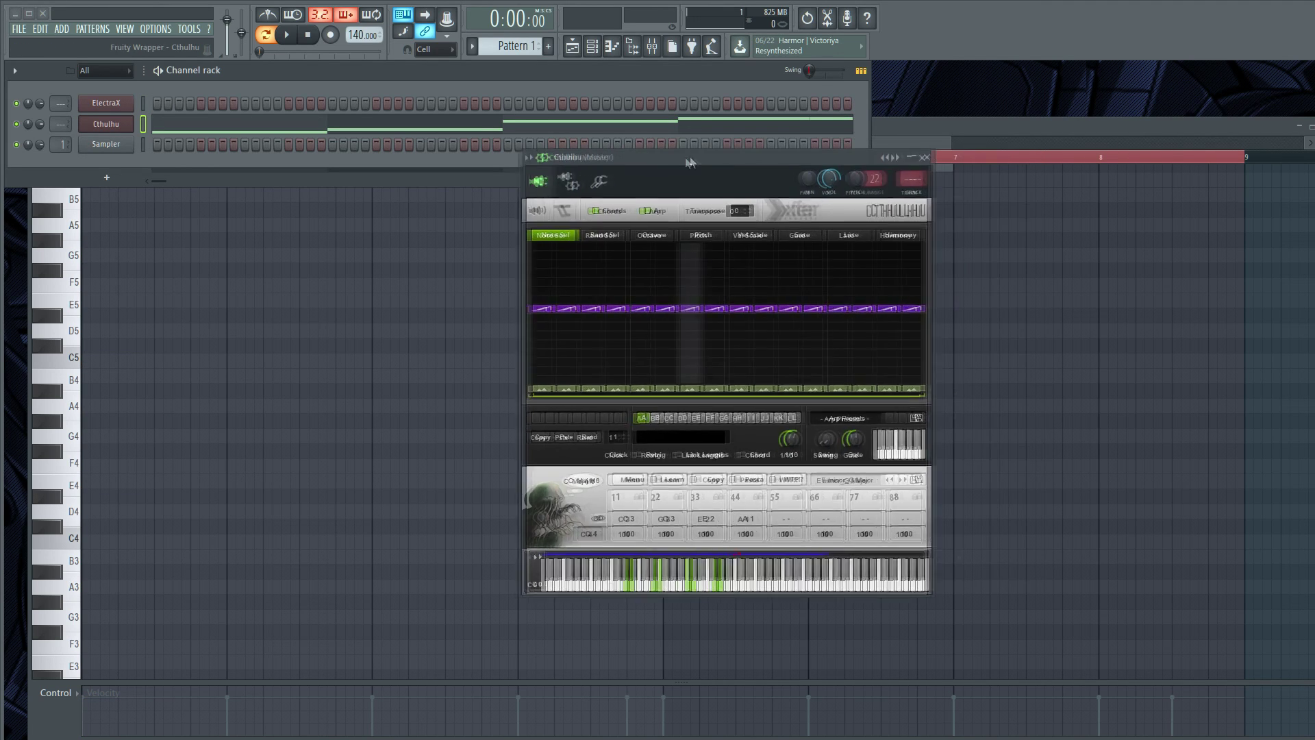
pyautogui.press('space')
pyautogui.press('space')
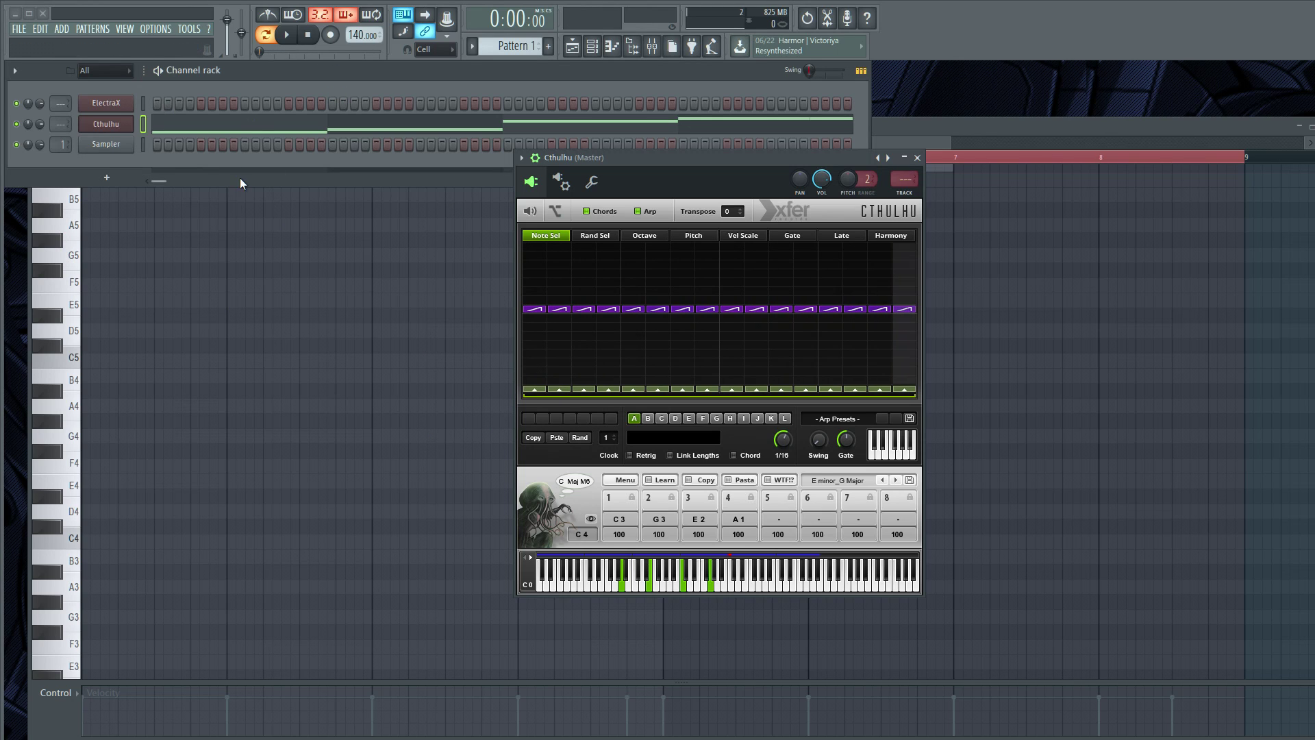
# Play the arpeggiated progression and load the "short rhythm" pattern from Cthulhu's Chords2Chords arp presets, and stop playback.
pyautogui.press('space')
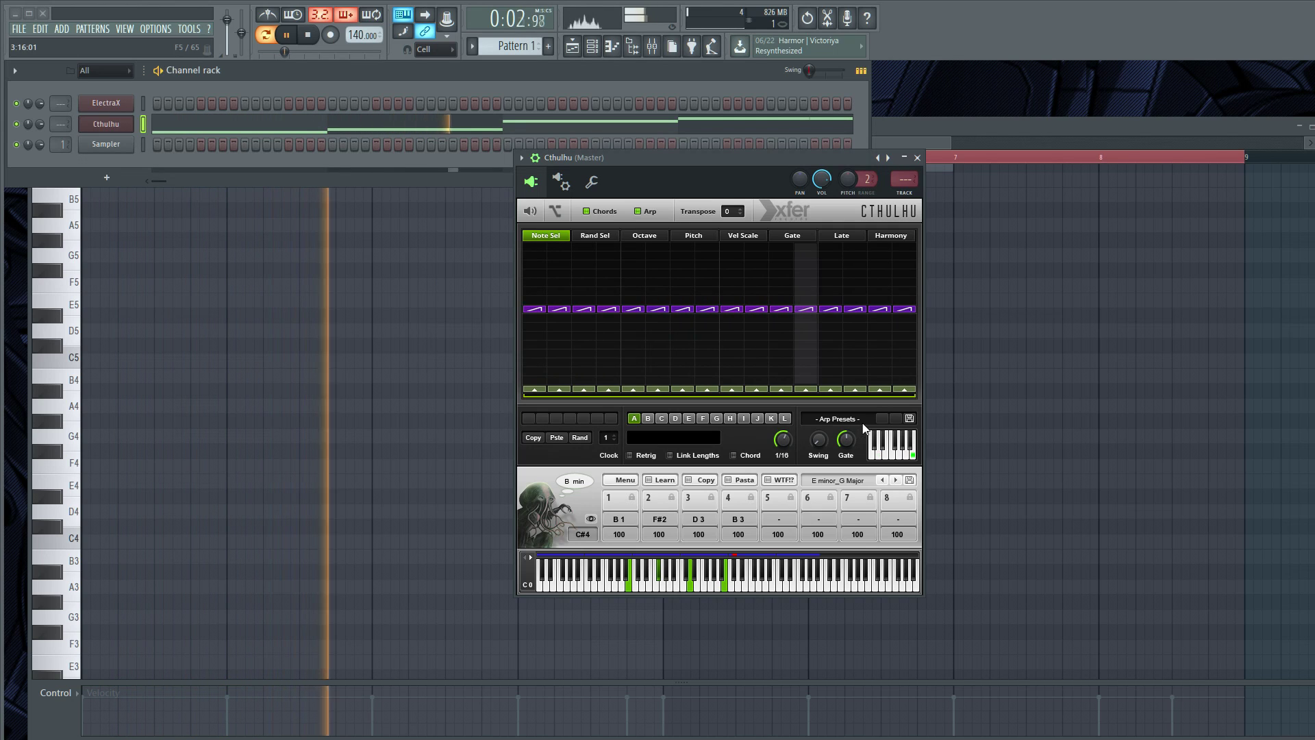
pyautogui.click(839, 419)
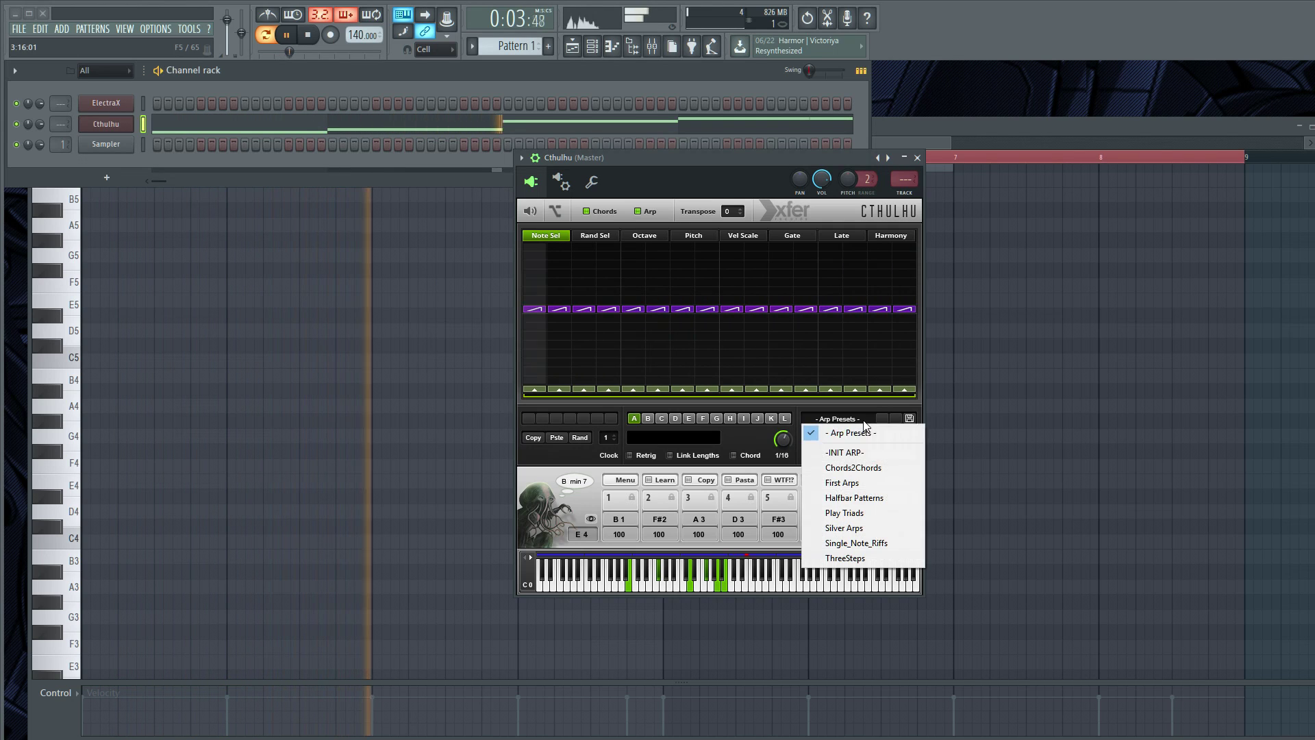
pyautogui.click(876, 468)
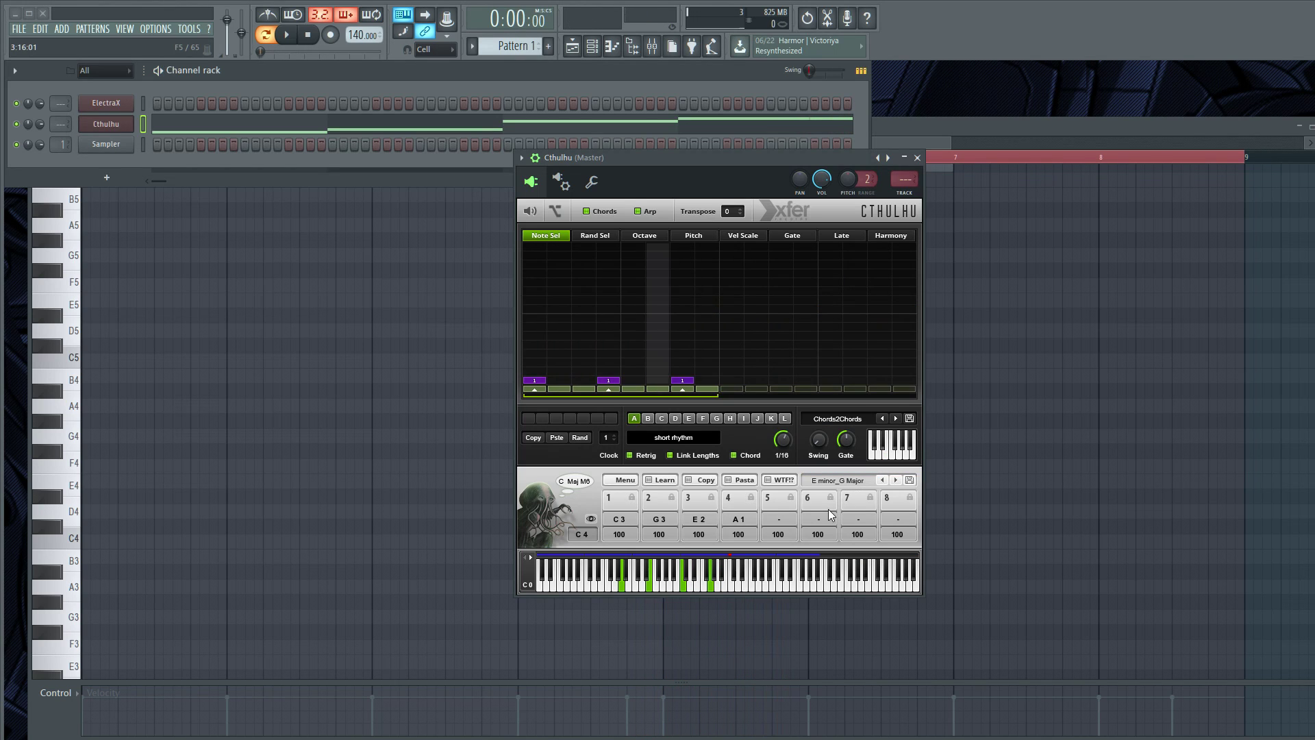
pyautogui.press('space')
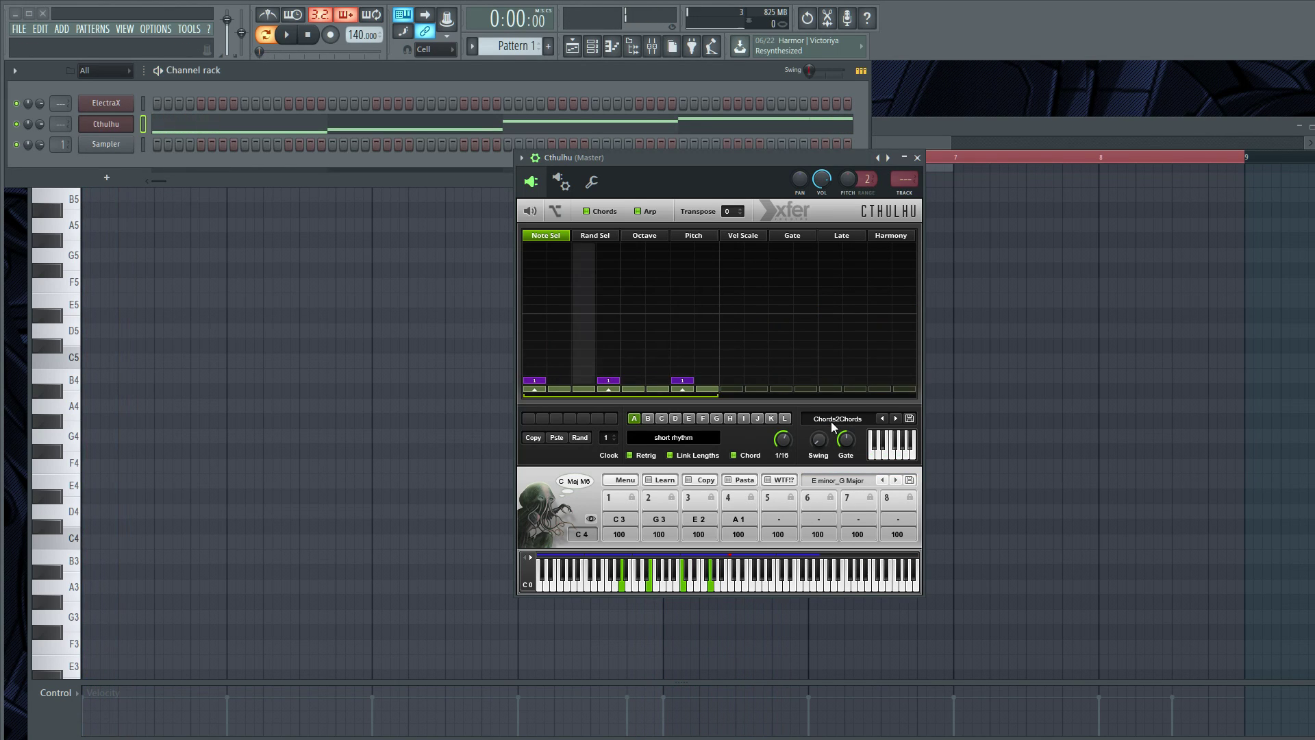
# Load a First Arps preset during playback, try patterns A and B, and stop with "play 7ths root rise" selected.
pyautogui.press('space')
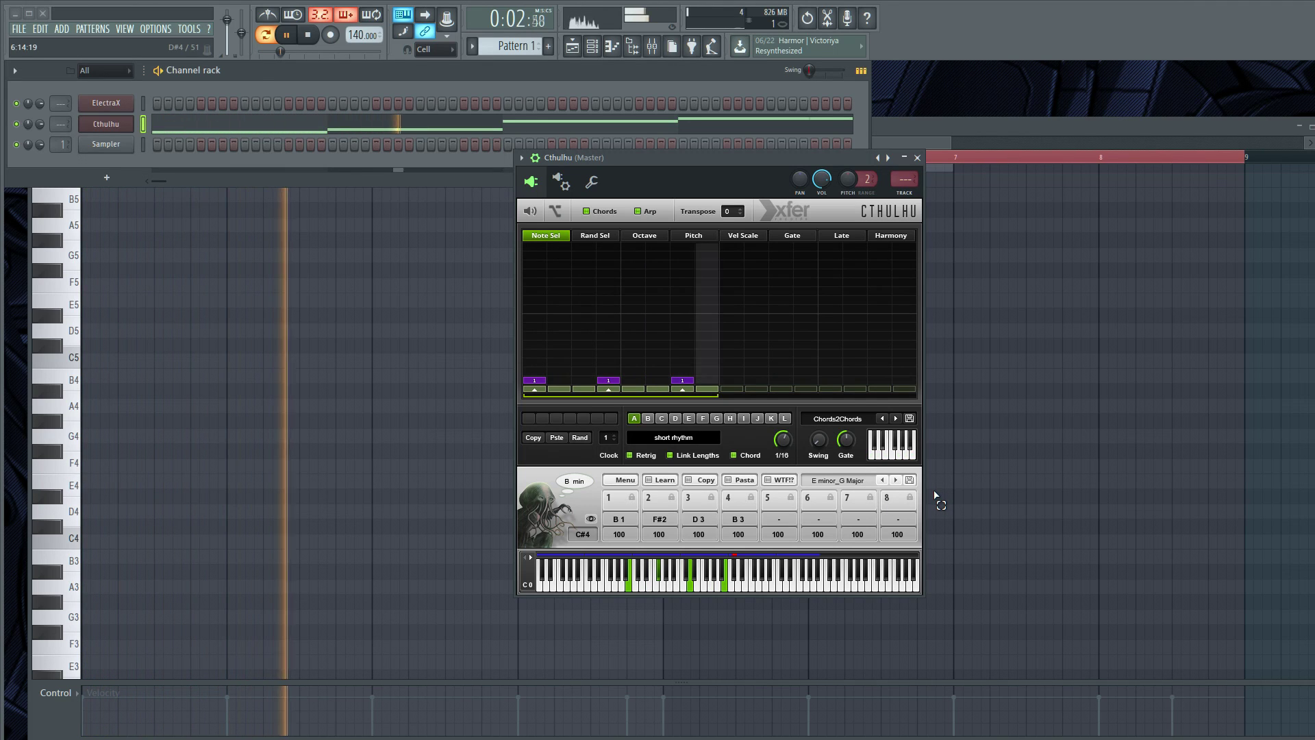
pyautogui.click(865, 425)
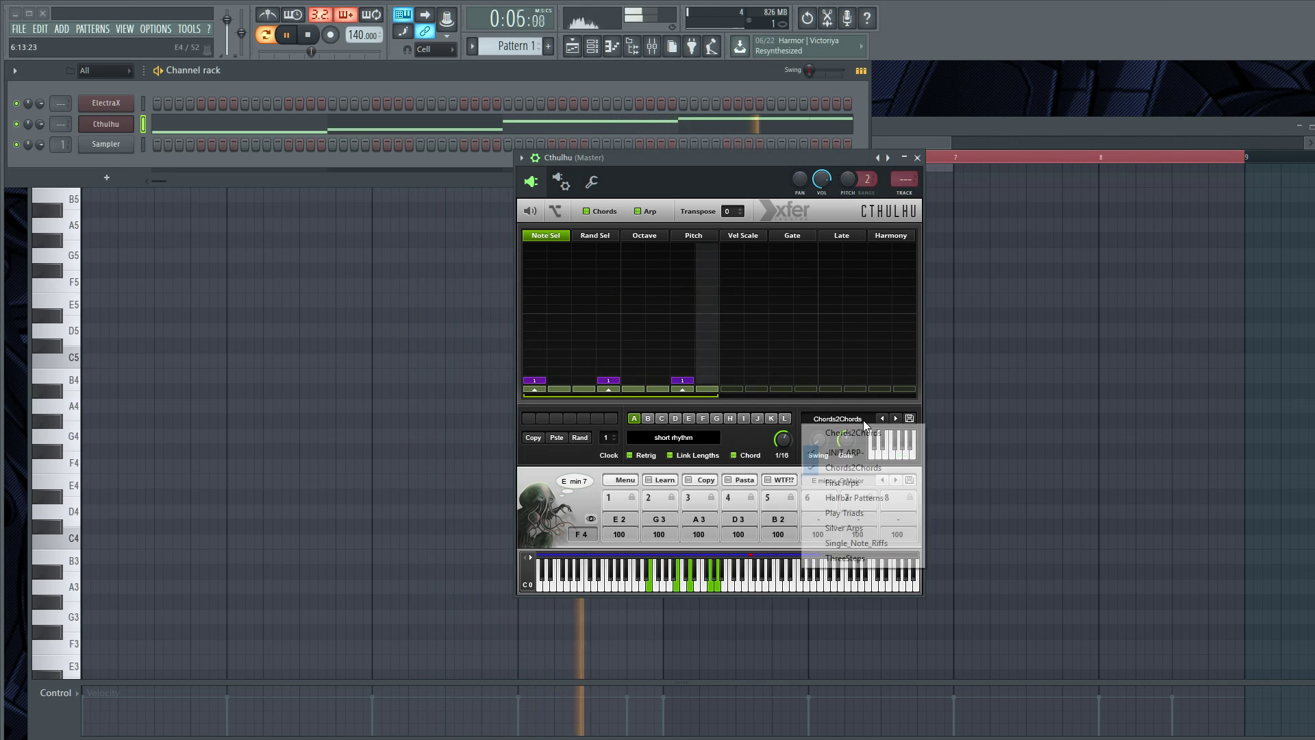
pyautogui.click(869, 471)
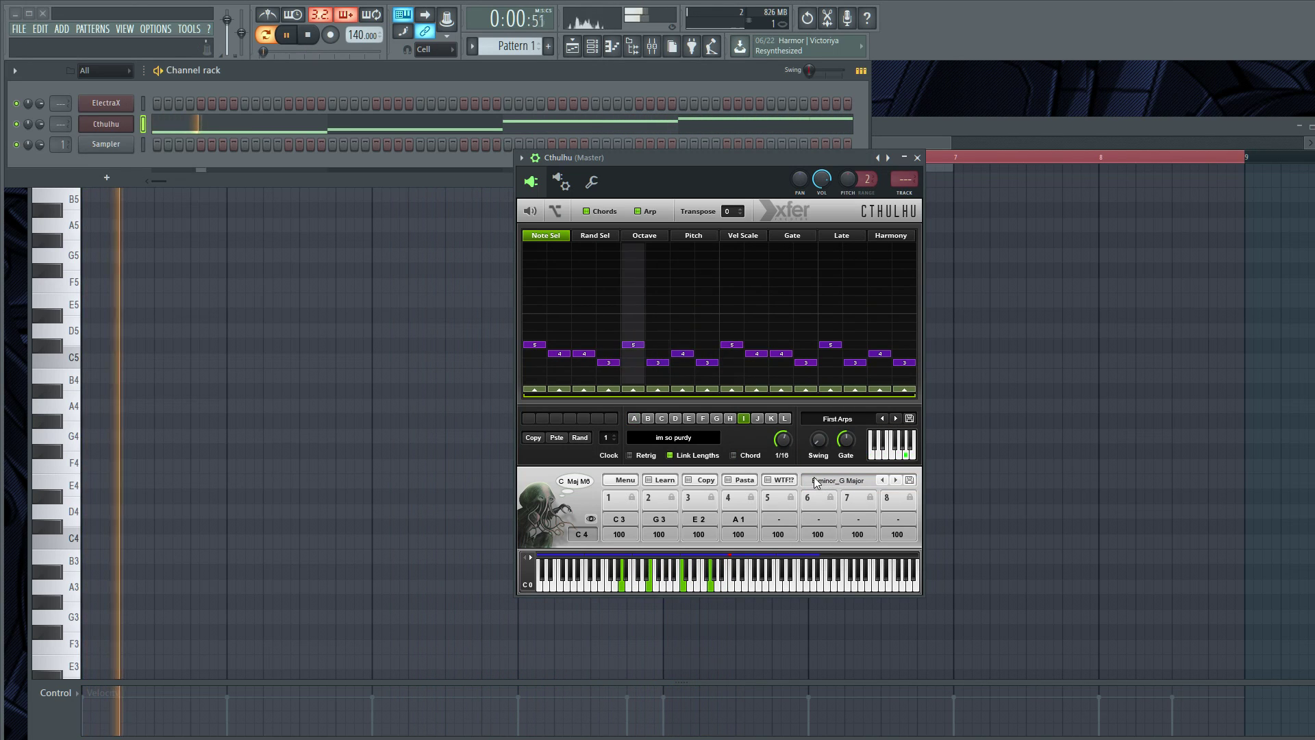
pyautogui.click(635, 418)
pyautogui.click(648, 419)
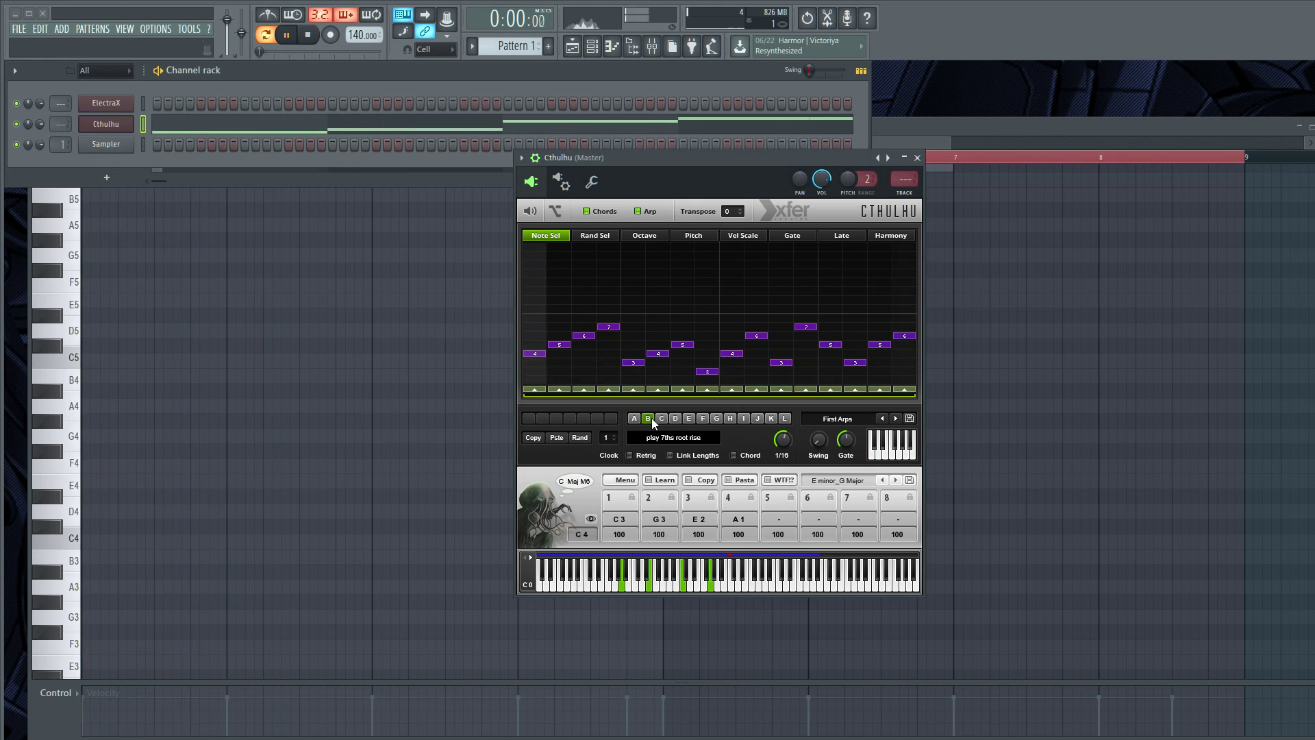
pyautogui.press('space')
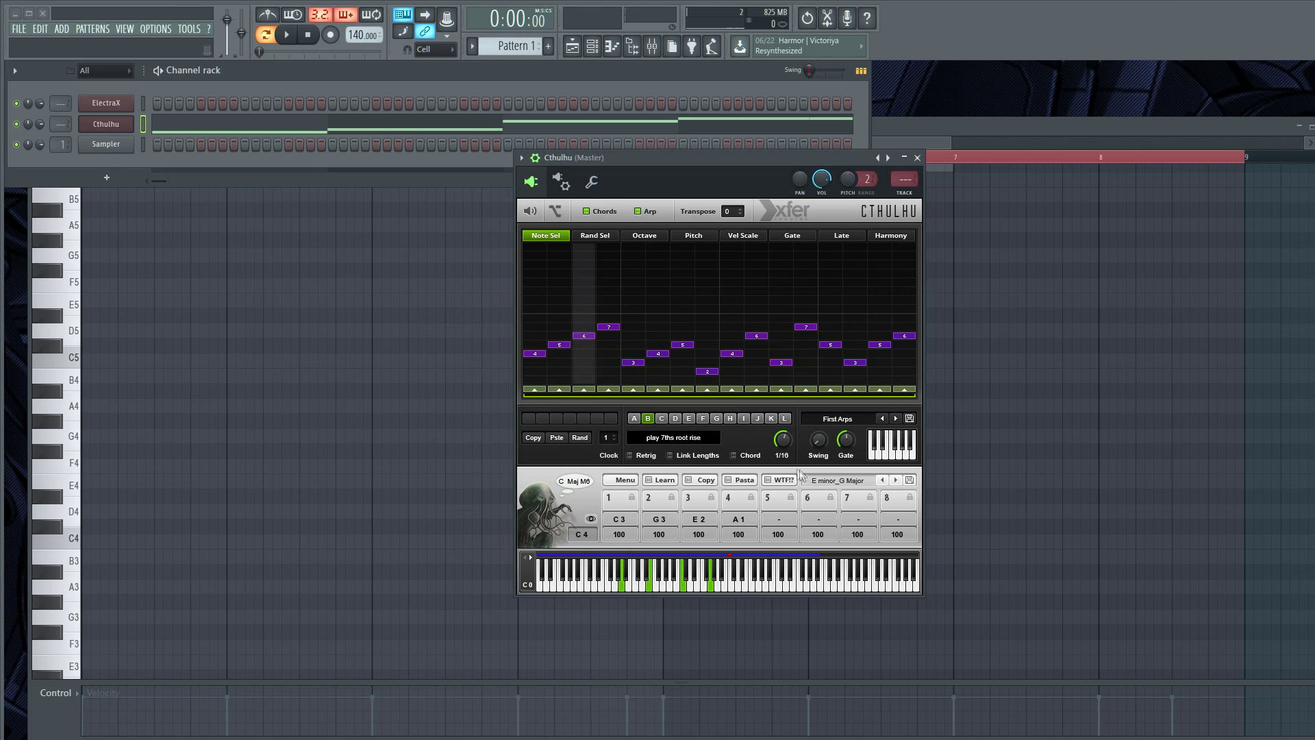
# Turn off Cthulhu's Arp section and try different Transpose values while sounding the first chord.
pyautogui.click(641, 211)
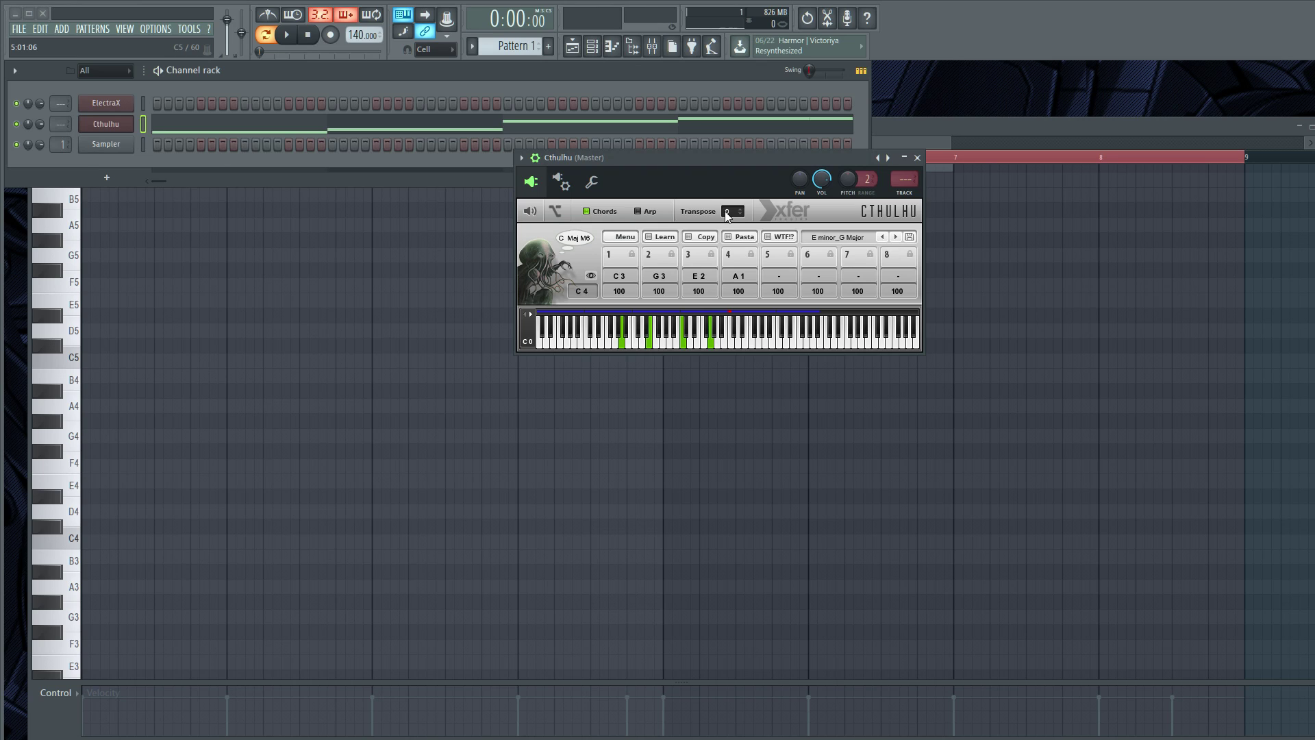
pyautogui.scroll(1, 727, 210)
pyautogui.scroll(7, 734, 211)
pyautogui.scroll(1, 733, 217)
pyautogui.press('q')
pyautogui.moveTo(736, 215); pyautogui.dragTo(730, 228)
pyautogui.press('q')
# Set Cthulhu's Transpose to 12 and audition several neighbouring chords.
pyautogui.moveTo(727, 215); pyautogui.dragTo(745, 184)
pyautogui.press('q')
pyautogui.press('2')
pyautogui.press('w')
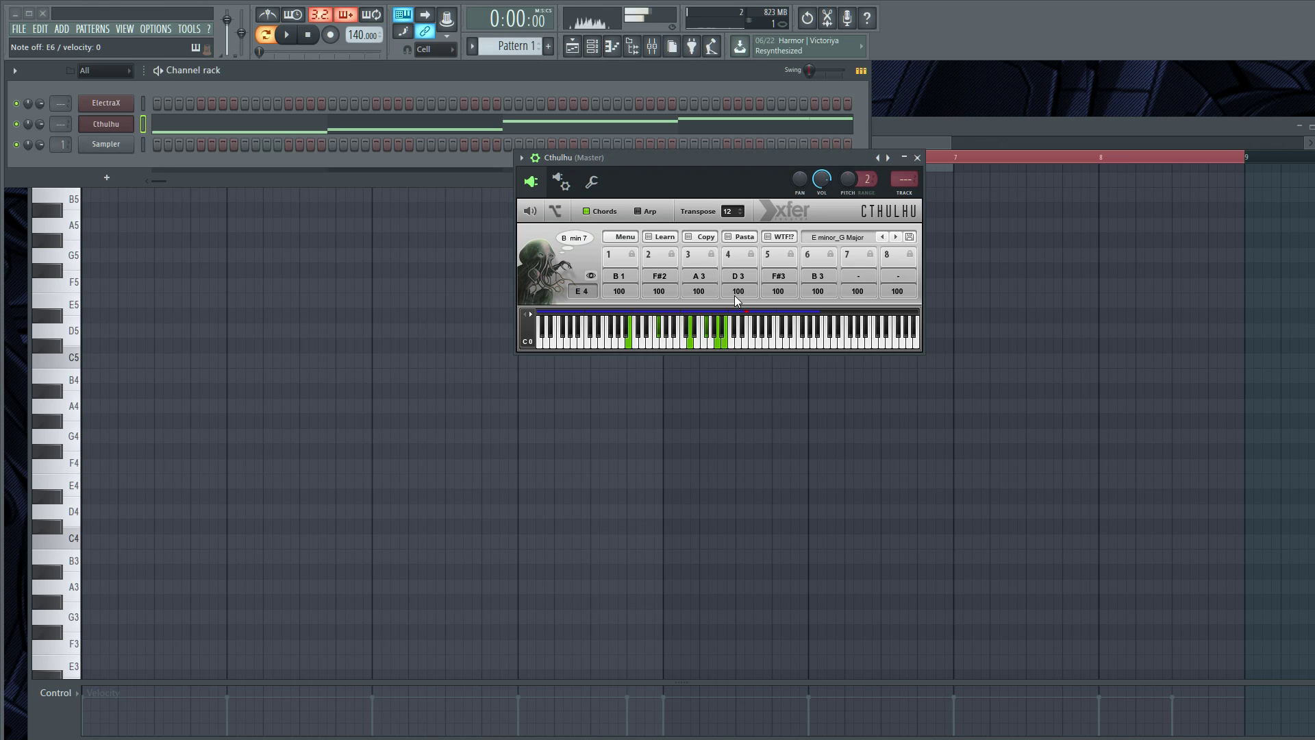
pyautogui.press('3')
pyautogui.press('w')
pyautogui.press('q')
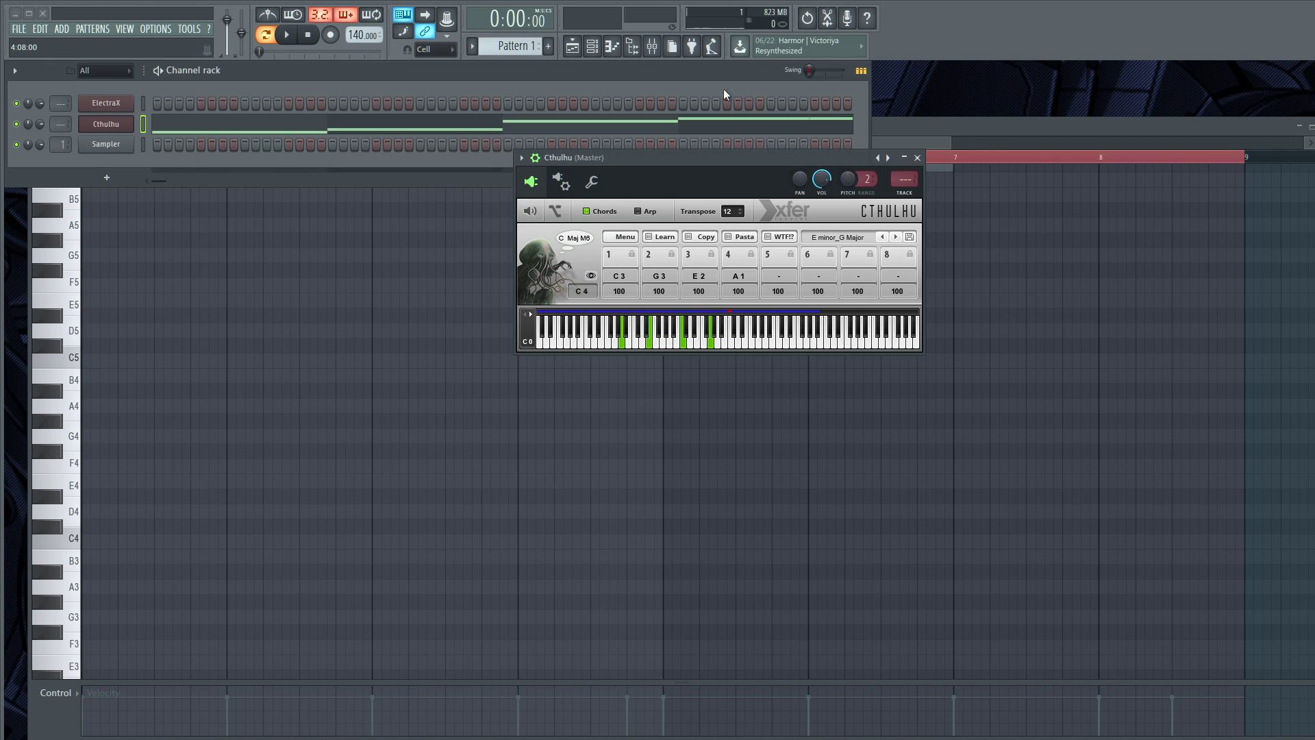
# Set Cthulhu's Transpose to 4.
pyautogui.moveTo(738, 215); pyautogui.dragTo(732, 228)
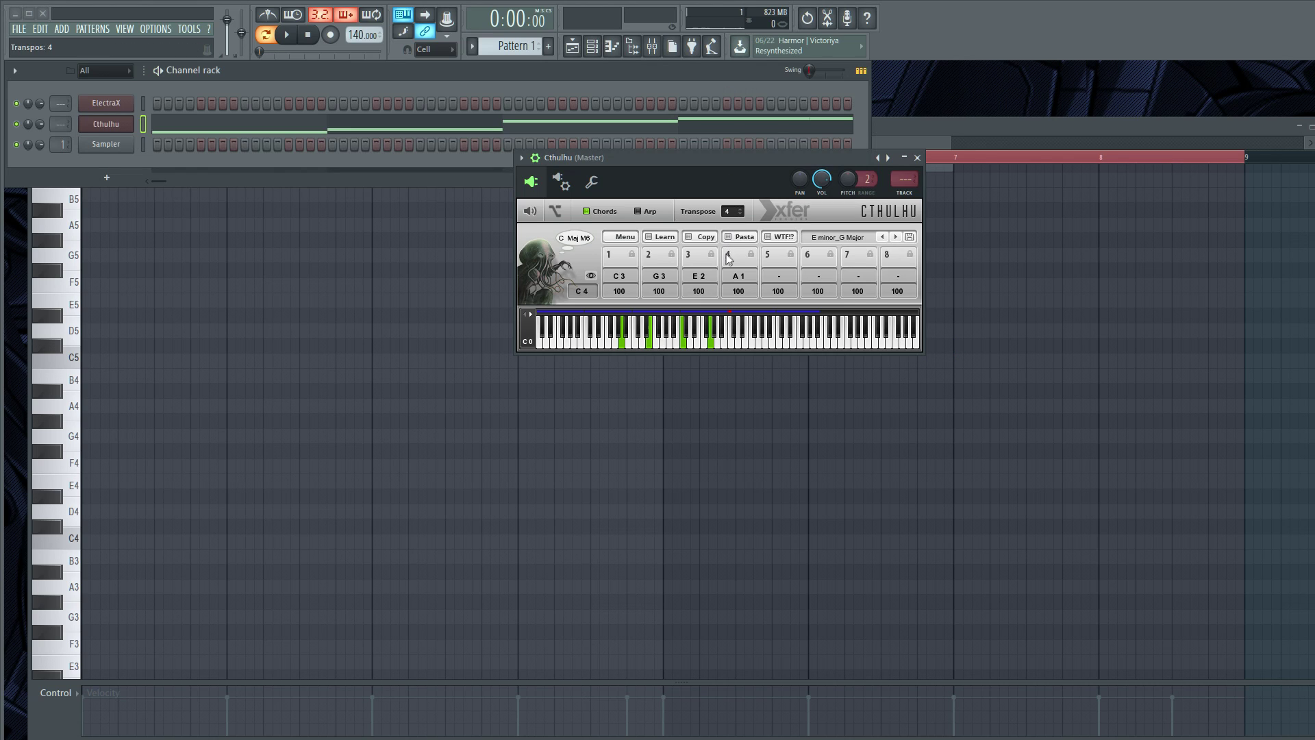